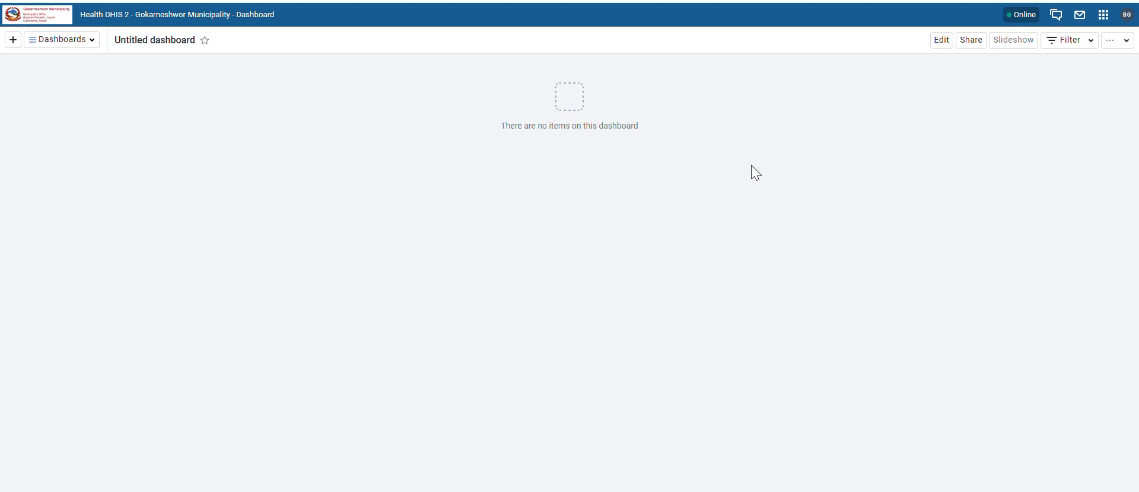
Step: Open the DHIS2 apps and commands launcher from the header bar
{"action": "left_click", "coordinate": [1104, 17]}
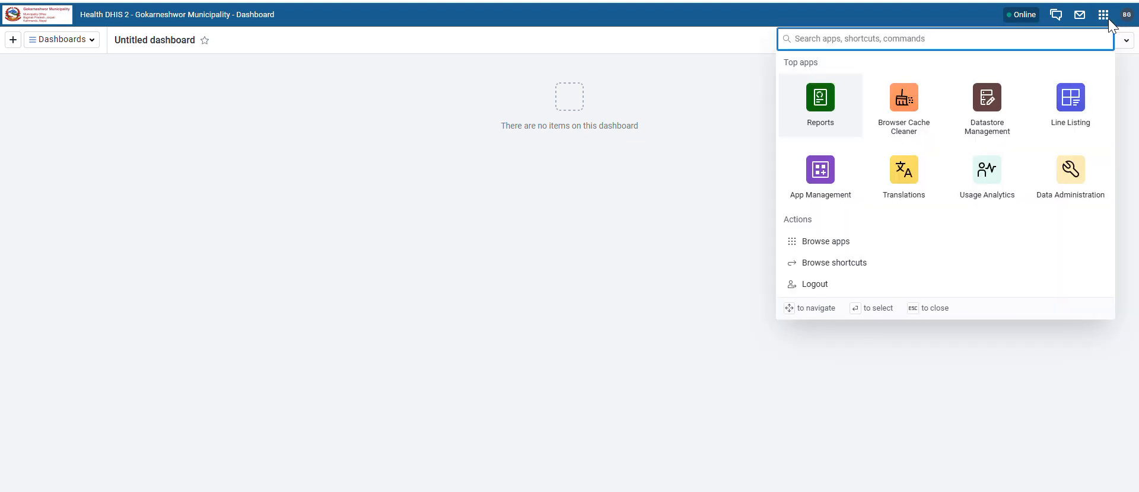
Step: Browse the full list of installed apps and launch eRecord
{"action": "left_click", "coordinate": [829, 244]}
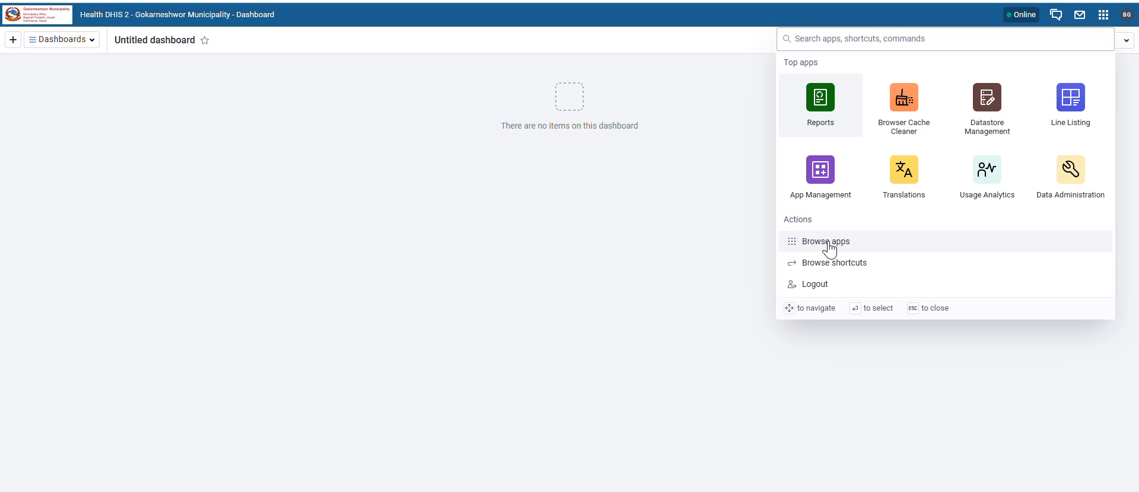
{"action": "scroll", "coordinate": [894, 254], "scroll_direction": "down", "scroll_amount": 3}
{"action": "scroll", "coordinate": [893, 253], "scroll_direction": "down", "scroll_amount": 1}
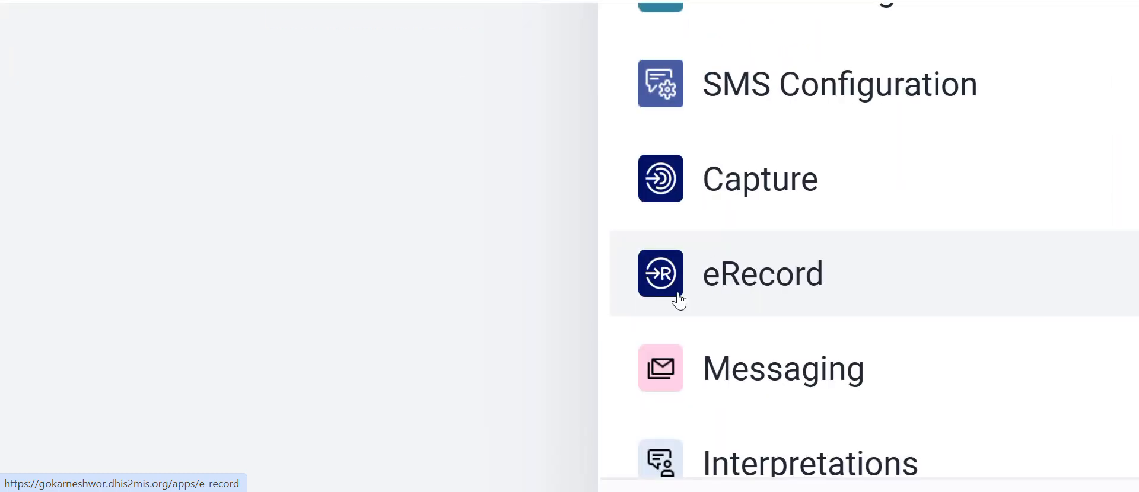
{"action": "left_click", "coordinate": [764, 293]}
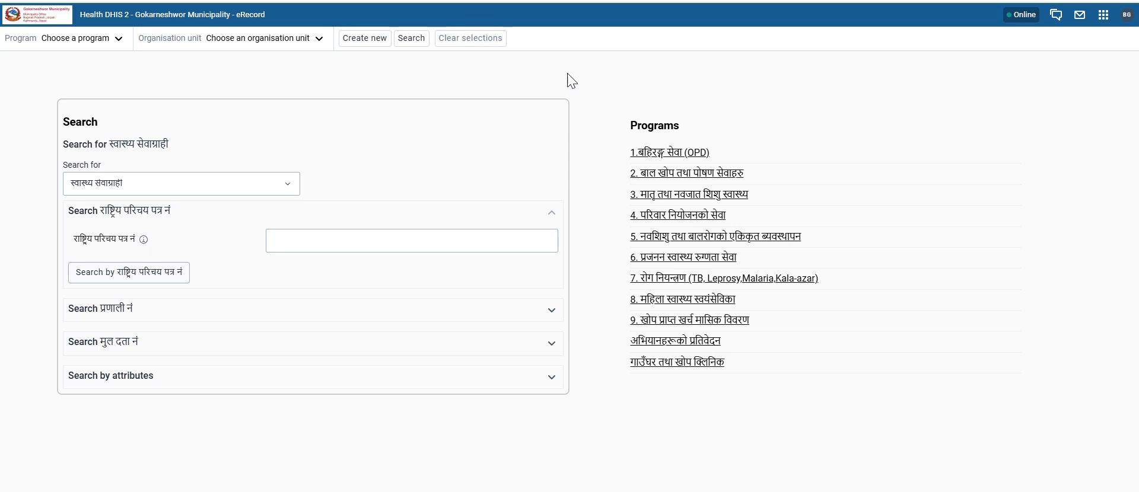
Step: Select program 1.बहिरङ्ग सेवा (OPD) and organisation unit NAYAPATI HP_KATHMANDU under 30603 Gokarneshwor 02
{"action": "left_click", "coordinate": [111, 40]}
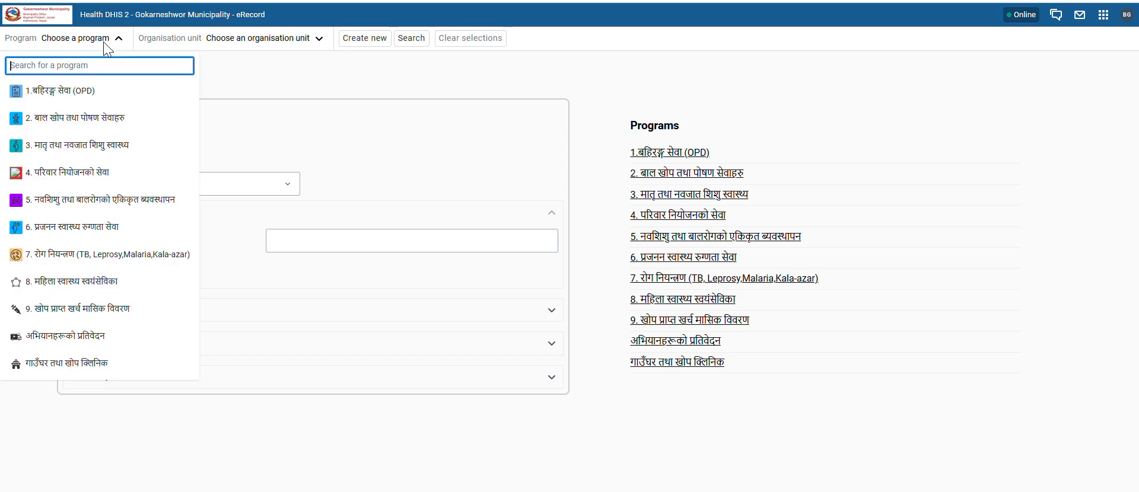
{"action": "left_click", "coordinate": [249, 74]}
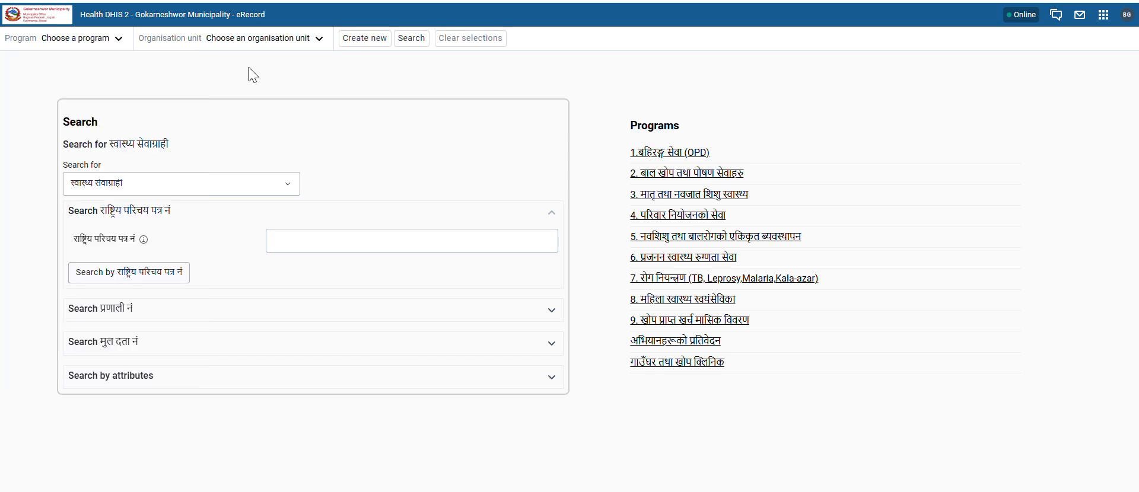
{"action": "left_click", "coordinate": [110, 47]}
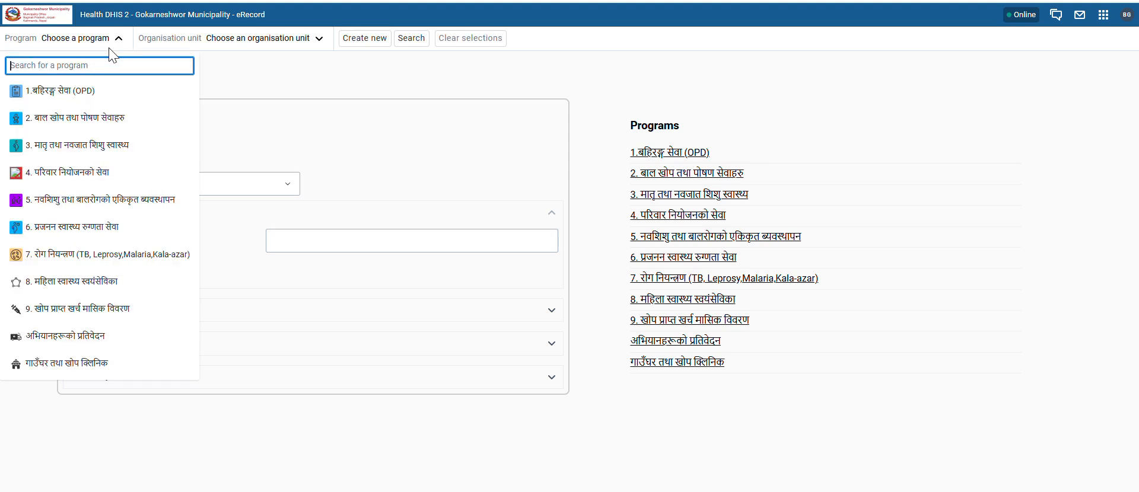
{"action": "left_click", "coordinate": [54, 97]}
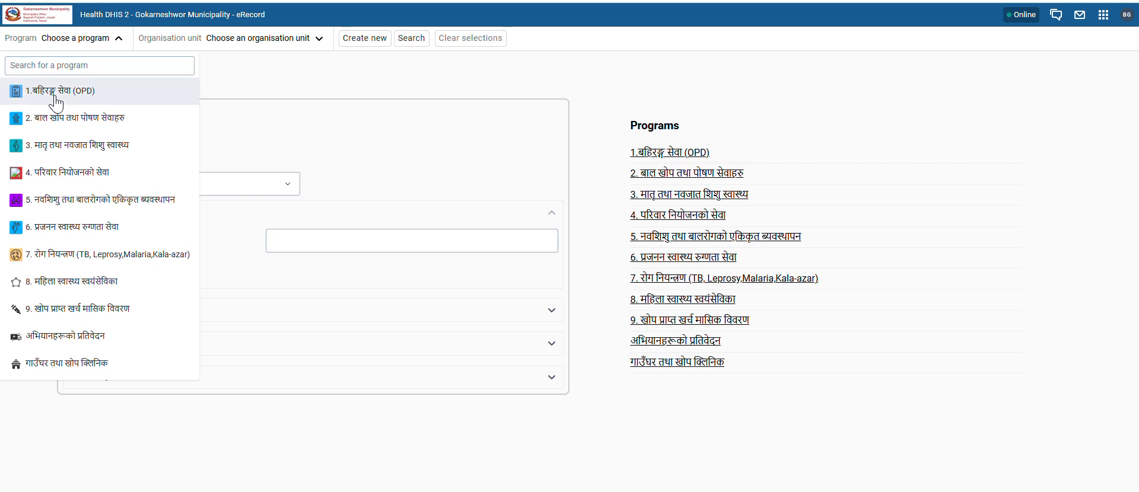
{"action": "left_click", "coordinate": [349, 41]}
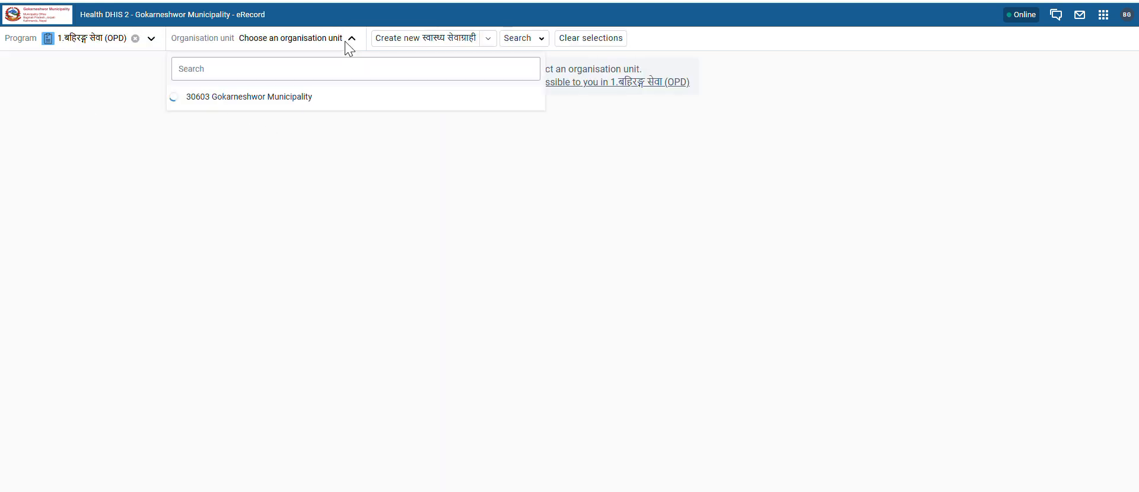
{"action": "left_click", "coordinate": [191, 125]}
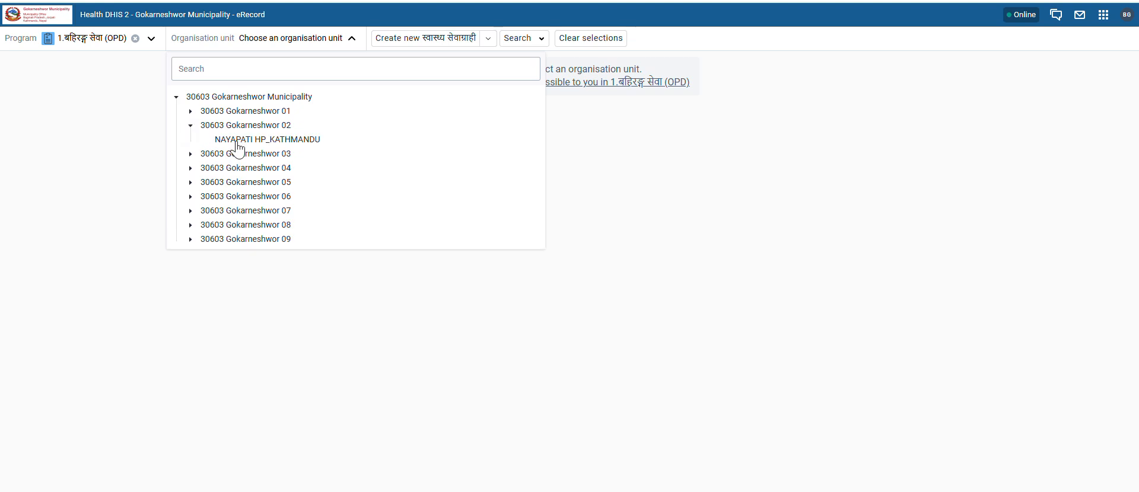
{"action": "left_click", "coordinate": [261, 140]}
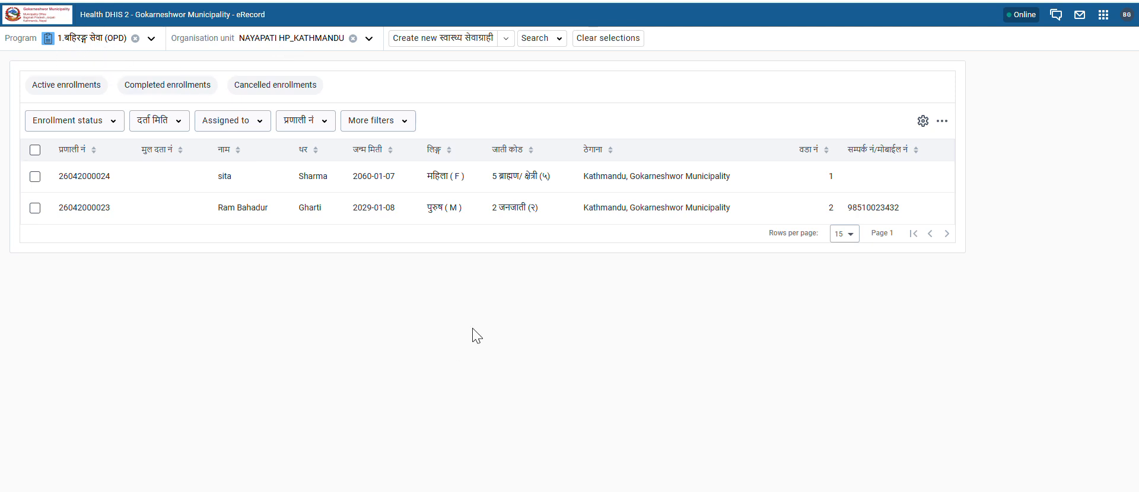
Step: Start a new स्वास्थ्य सेवाग्राही registration in the OPD program
{"action": "left_click", "coordinate": [441, 39]}
{"action": "scroll", "coordinate": [290, 226], "scroll_direction": "down", "scroll_amount": 2}
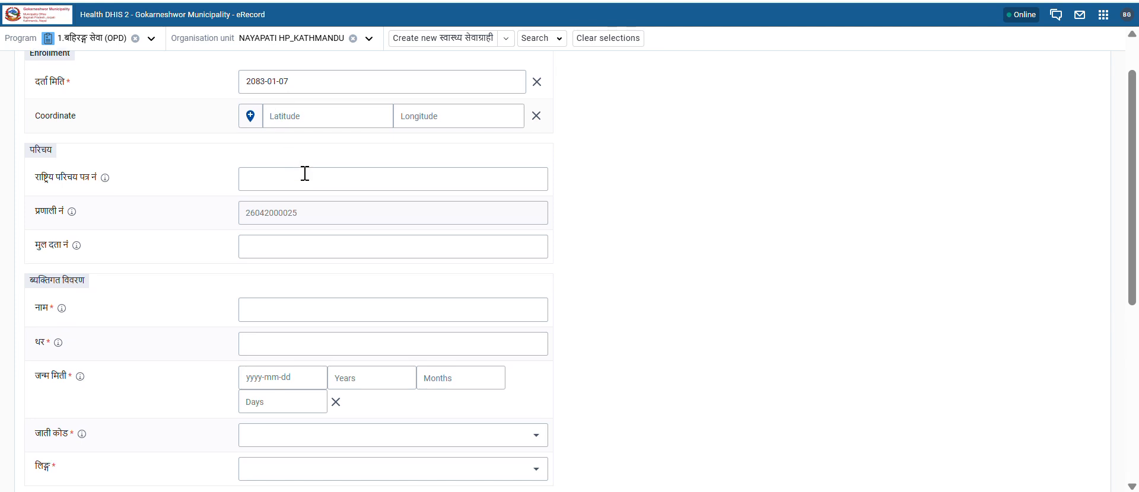
{"action": "scroll", "coordinate": [291, 131], "scroll_direction": "down", "scroll_amount": 1}
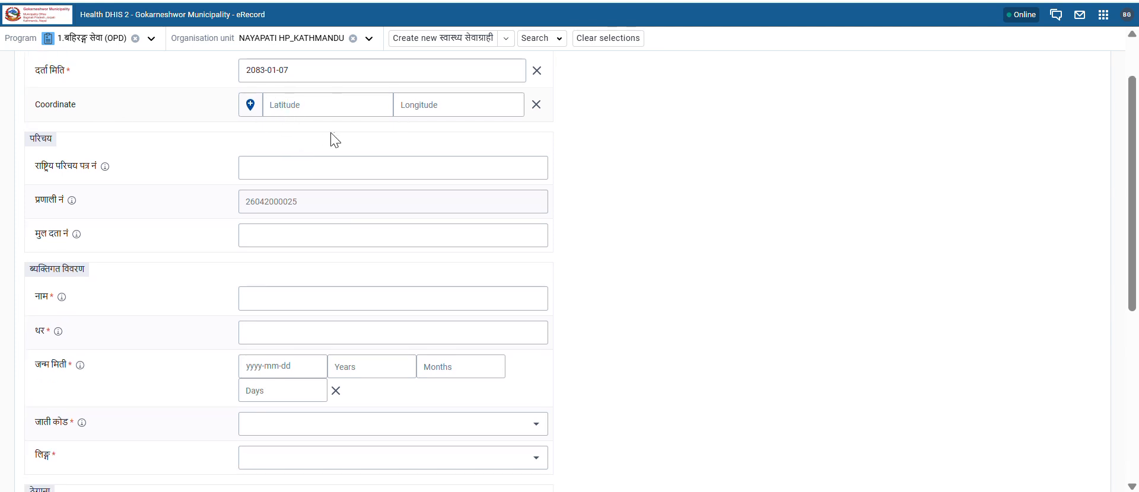
{"action": "scroll", "coordinate": [339, 213], "scroll_direction": "down", "scroll_amount": 1}
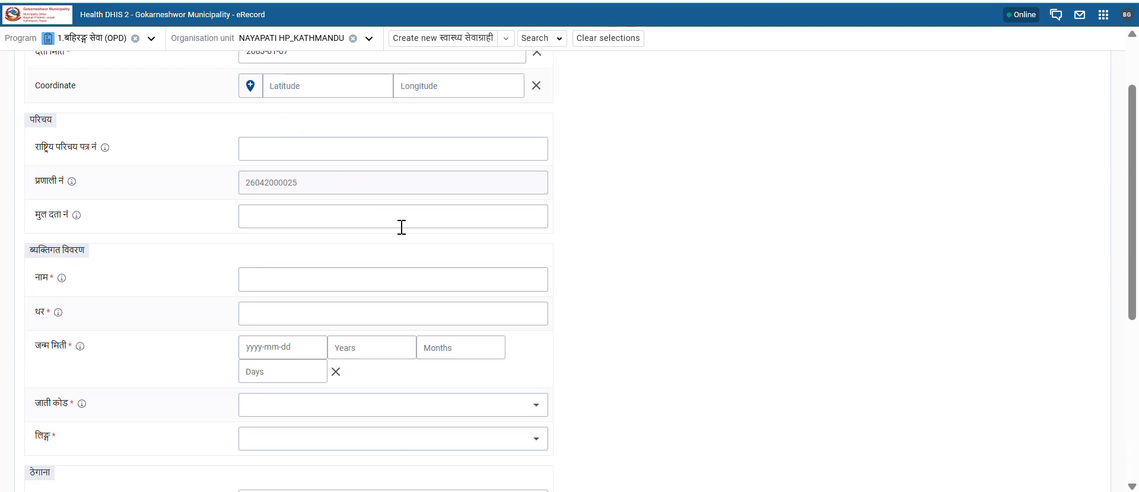
{"action": "scroll", "coordinate": [402, 227], "scroll_direction": "down", "scroll_amount": 1}
{"action": "scroll", "coordinate": [343, 248], "scroll_direction": "down", "scroll_amount": 2}
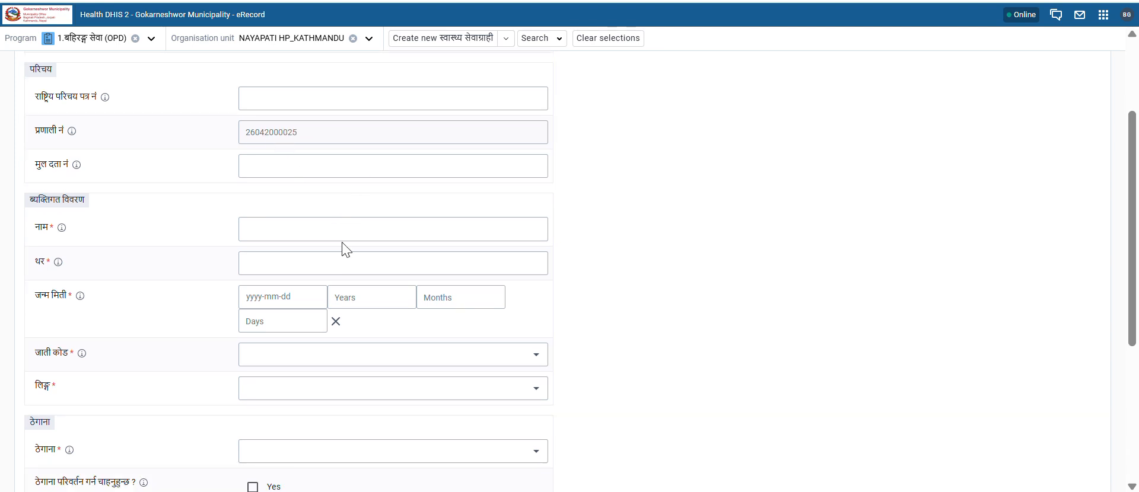
{"action": "scroll", "coordinate": [343, 248], "scroll_direction": "down", "scroll_amount": 3}
Step: Enter the client's first name in नाम and surname in थर, then pick the Years age field
{"action": "left_click", "coordinate": [293, 187]}
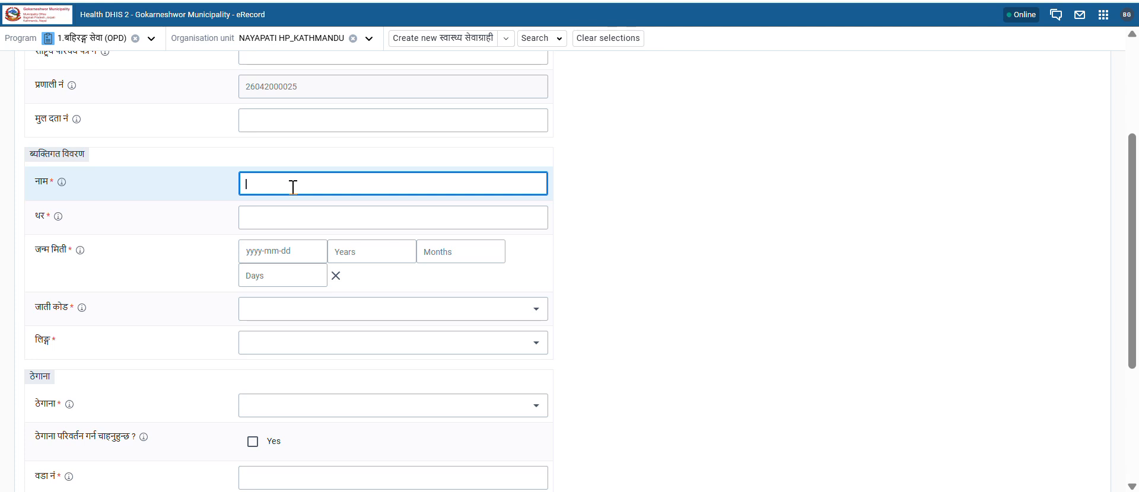
{"action": "key", "text": "Tab"}
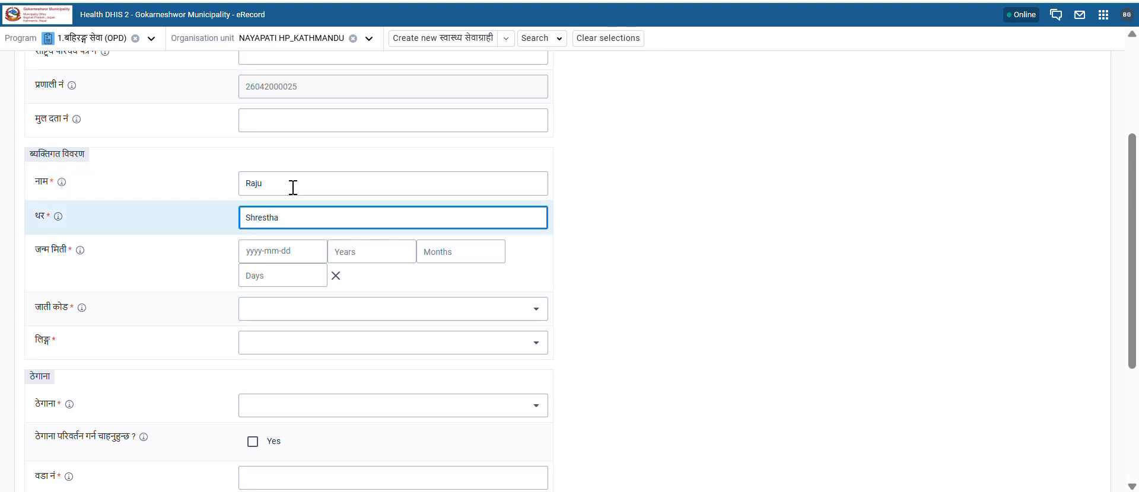
{"action": "left_click", "coordinate": [367, 252]}
{"action": "scroll", "coordinate": [697, 261], "scroll_direction": "down", "scroll_amount": 1}
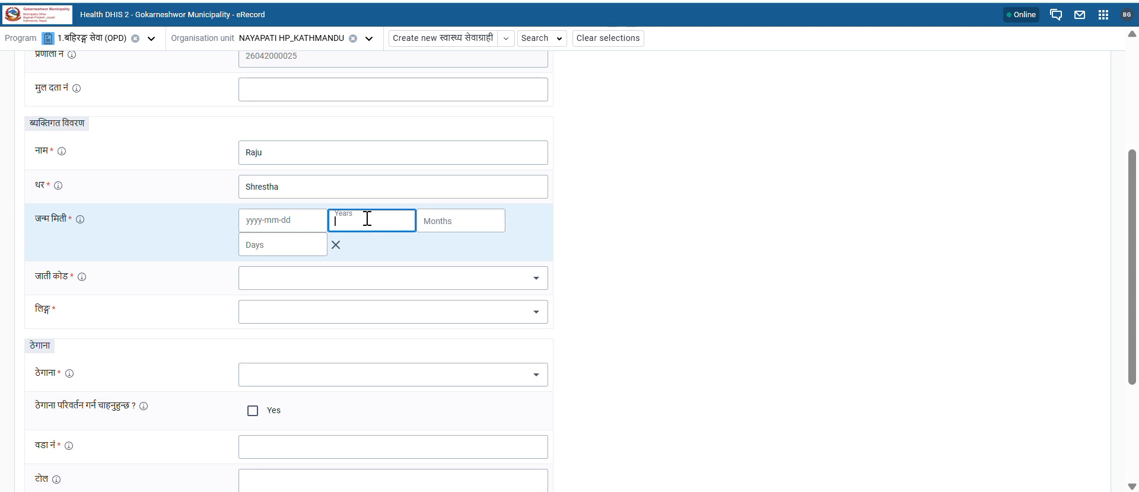
Step: Set the age to 35 years to fill the birth date, and जाती कोड to 2 जनजाती (२)
{"action": "type", "text": "35"}
{"action": "left_click", "coordinate": [705, 248]}
{"action": "scroll", "coordinate": [704, 249], "scroll_direction": "down", "scroll_amount": 1}
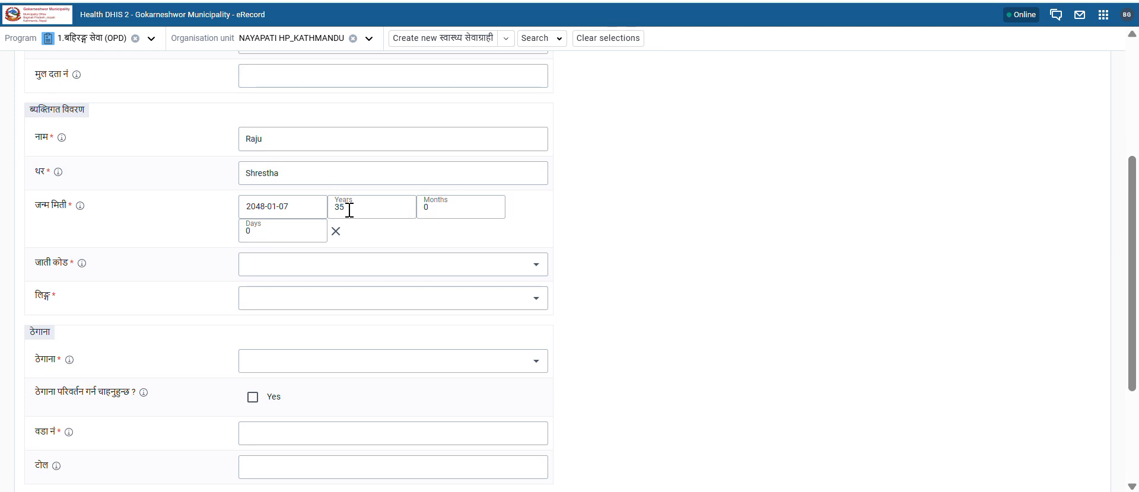
{"action": "left_click", "coordinate": [299, 256]}
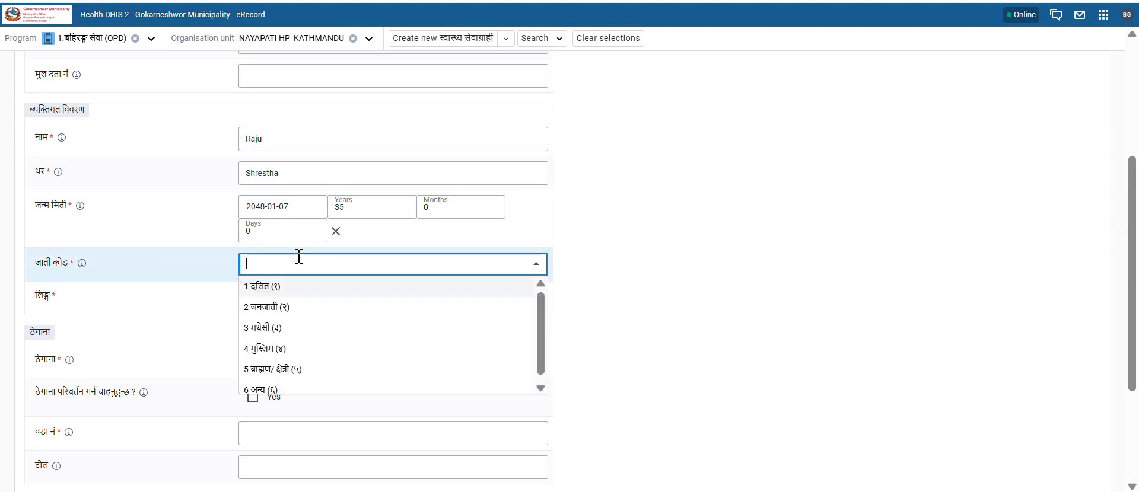
{"action": "left_click", "coordinate": [280, 307]}
Step: Set sex to पुरुष (M) and address to Kathmandu, Gokarneshwor Municipality
{"action": "scroll", "coordinate": [710, 295], "scroll_direction": "down", "scroll_amount": 2}
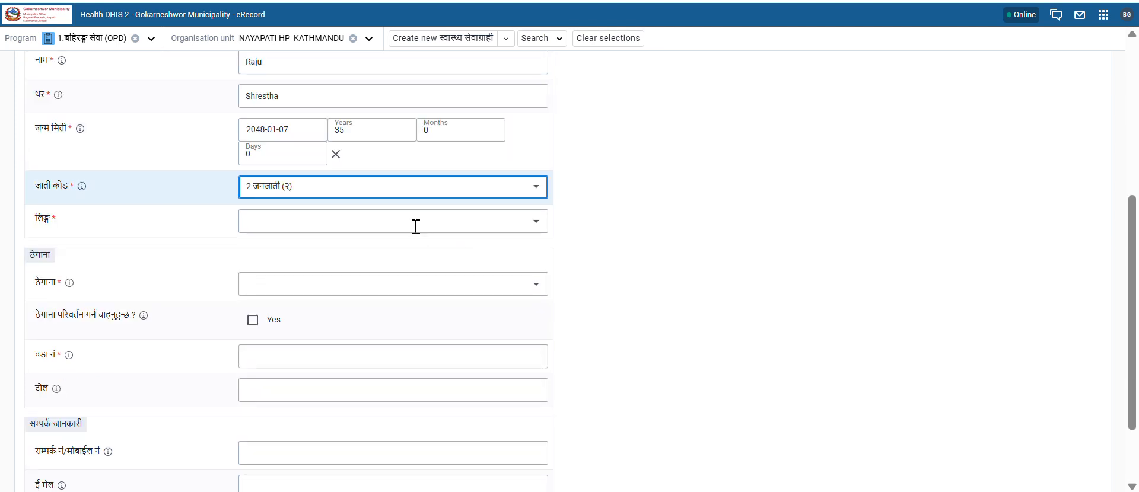
{"action": "left_click", "coordinate": [366, 229]}
{"action": "left_click", "coordinate": [259, 243]}
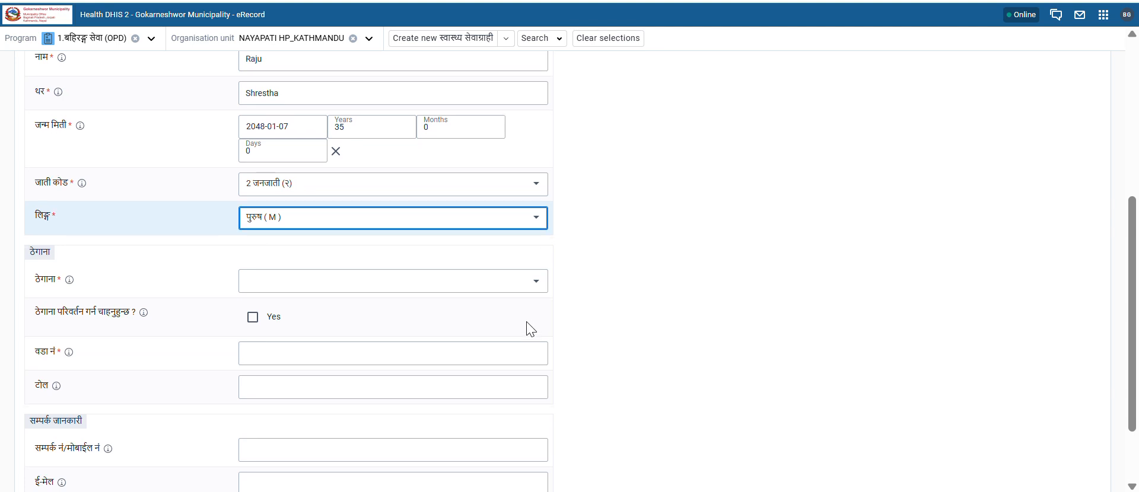
{"action": "scroll", "coordinate": [486, 308], "scroll_direction": "down", "scroll_amount": 1}
{"action": "left_click", "coordinate": [362, 221]}
{"action": "type", "text": "gokar"}
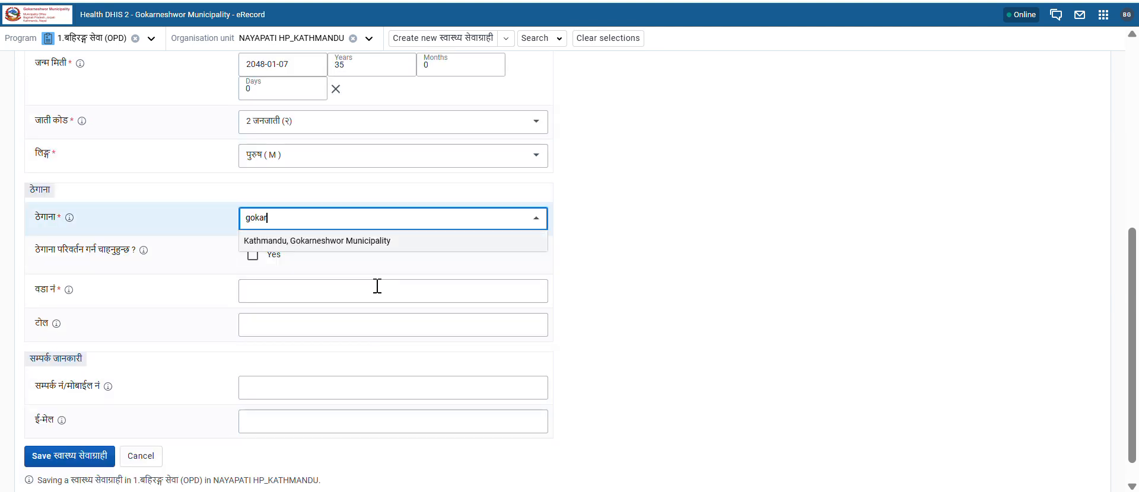
{"action": "left_click", "coordinate": [319, 240]}
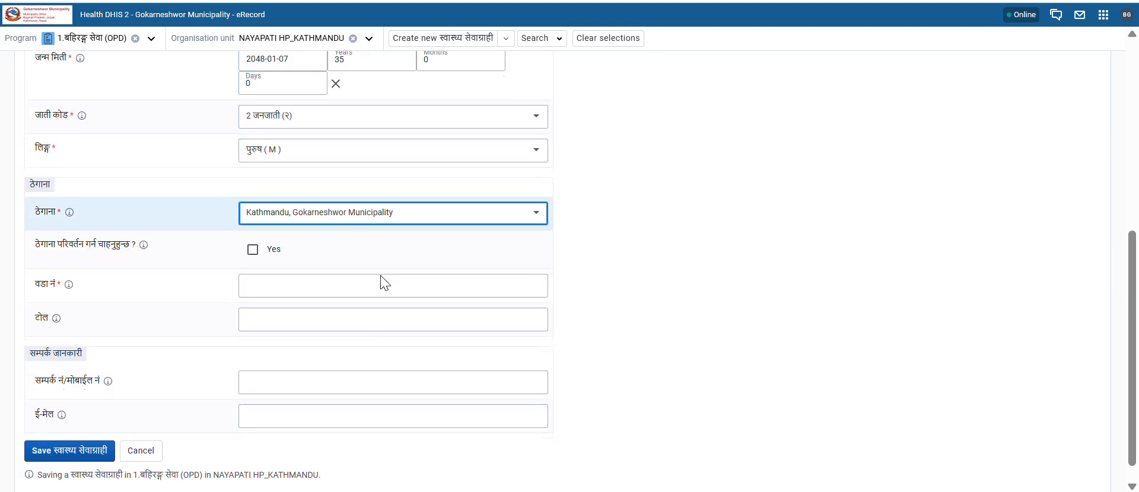
Step: Enter ward number 2 and the client's mobile number, then save the registration
{"action": "scroll", "coordinate": [381, 282], "scroll_direction": "down", "scroll_amount": 1}
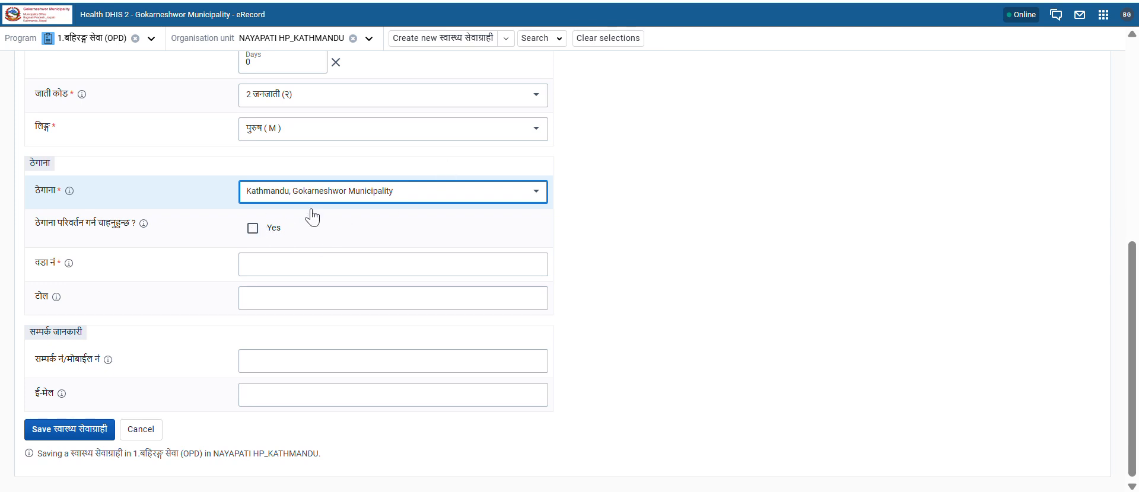
{"action": "left_click", "coordinate": [287, 261]}
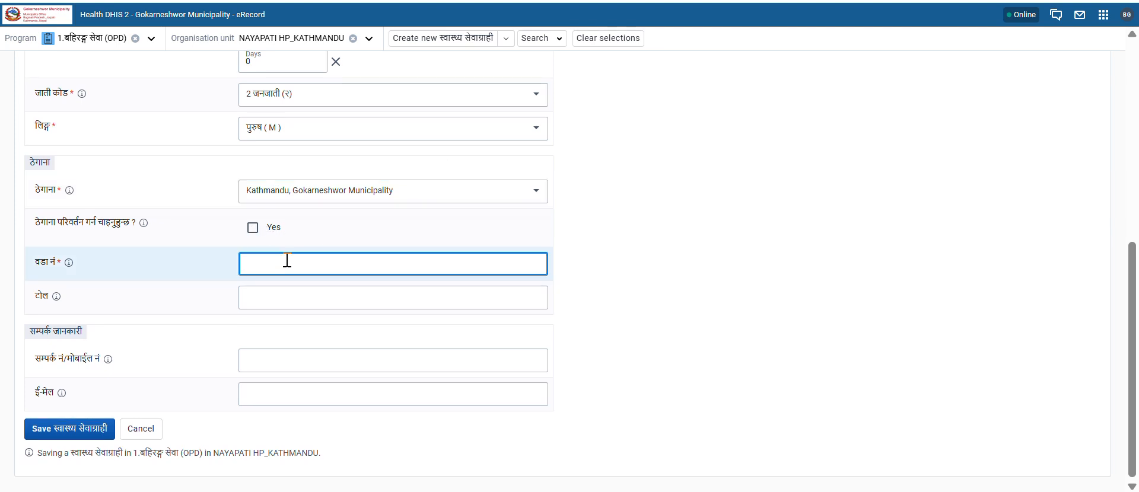
{"action": "type", "text": "2"}
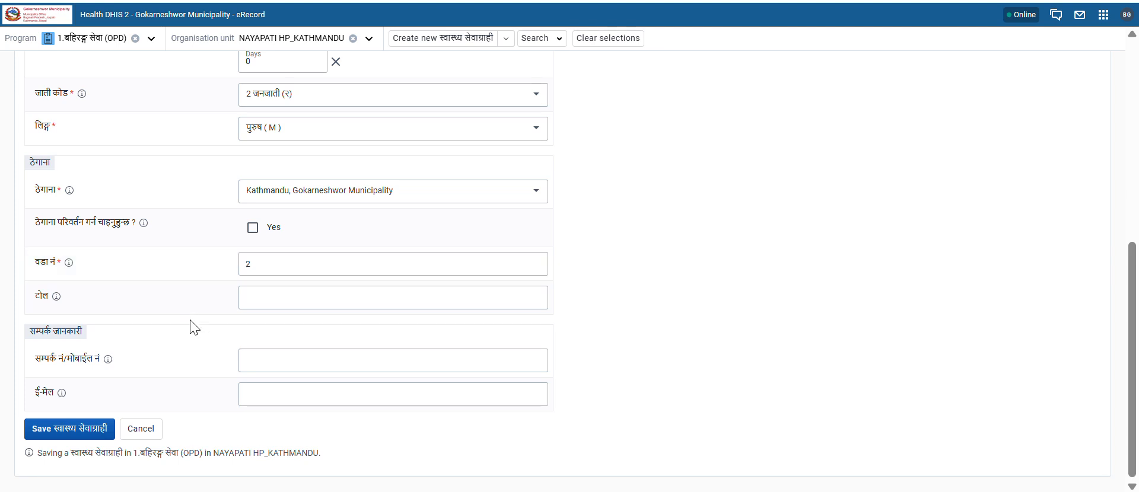
{"action": "left_click", "coordinate": [284, 362]}
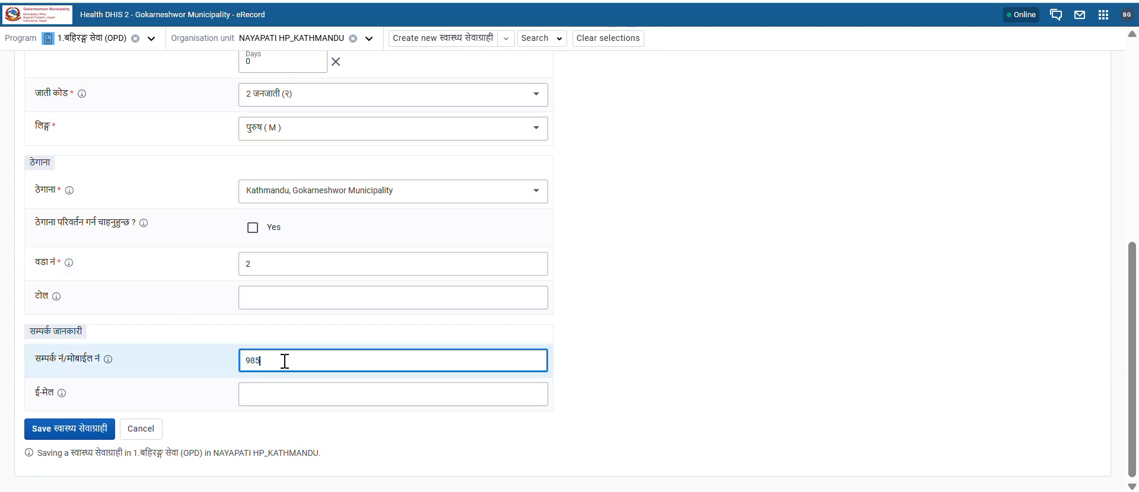
{"action": "left_click", "coordinate": [83, 427]}
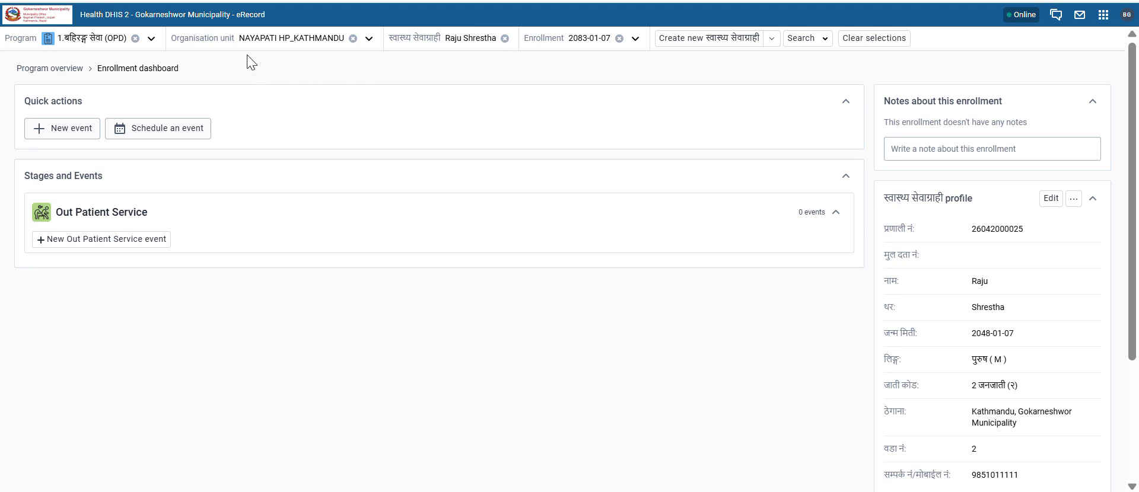
Step: Leave the saved OPD client and switch the program to 2. बाल खोप तथा पोषण सेवाहरु
{"action": "left_click", "coordinate": [505, 38]}
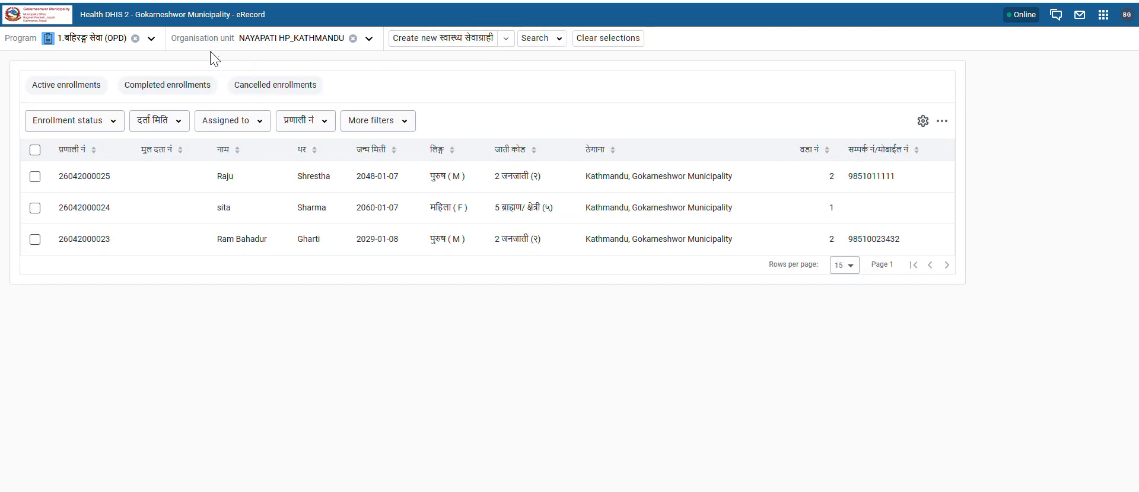
{"action": "left_click", "coordinate": [135, 38]}
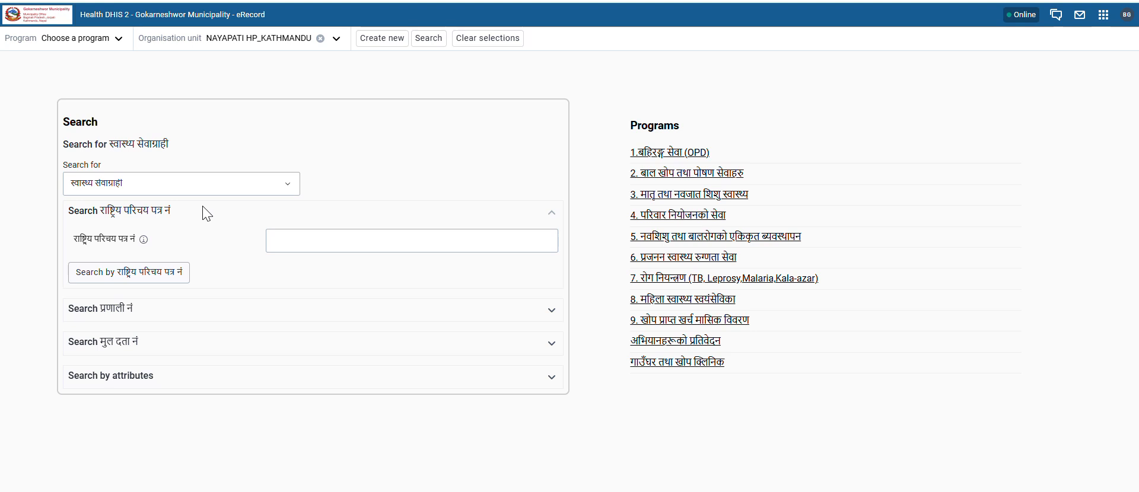
{"action": "left_click", "coordinate": [101, 42]}
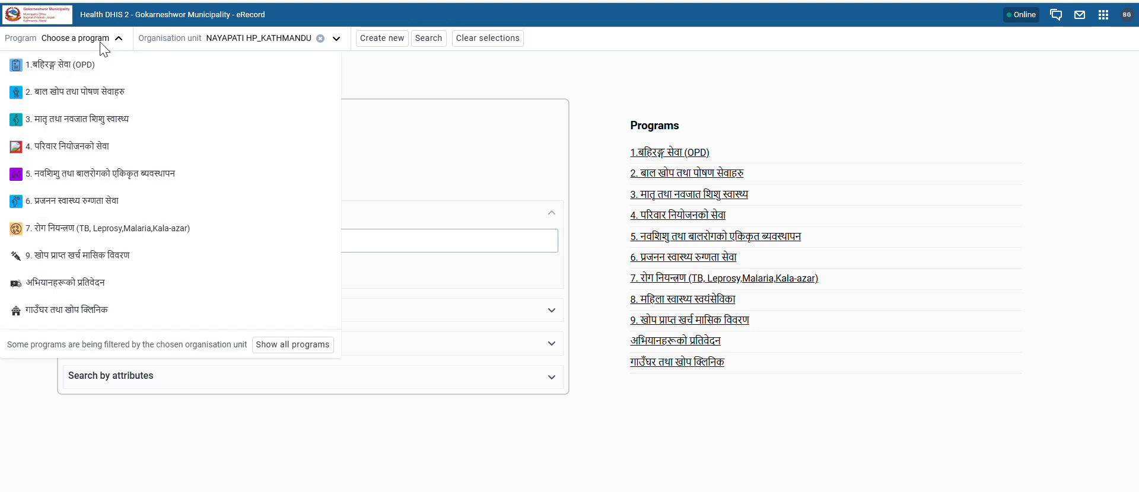
{"action": "left_click", "coordinate": [89, 94]}
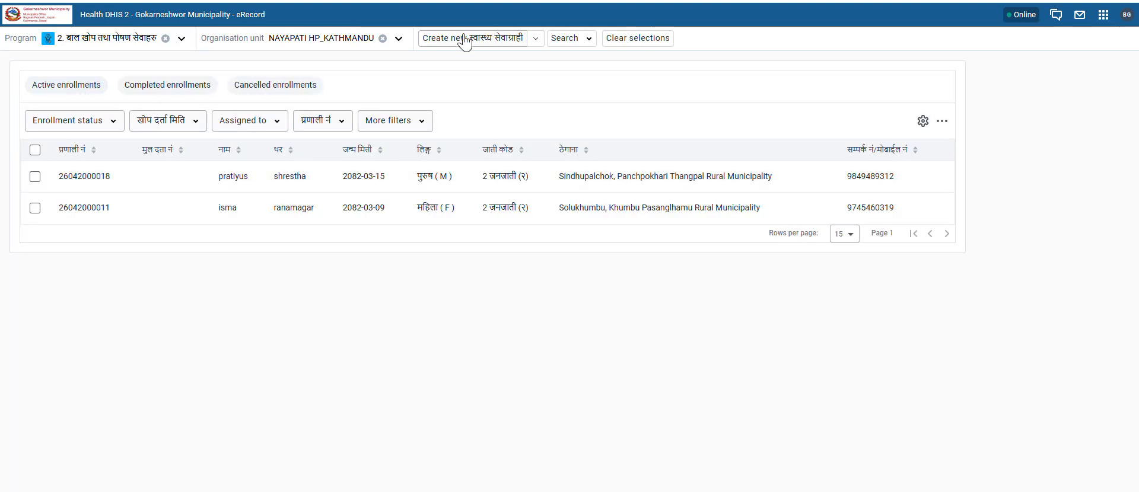
Step: Start a new child registration and enter the child's first name, surname and parent's name
{"action": "left_click", "coordinate": [472, 38]}
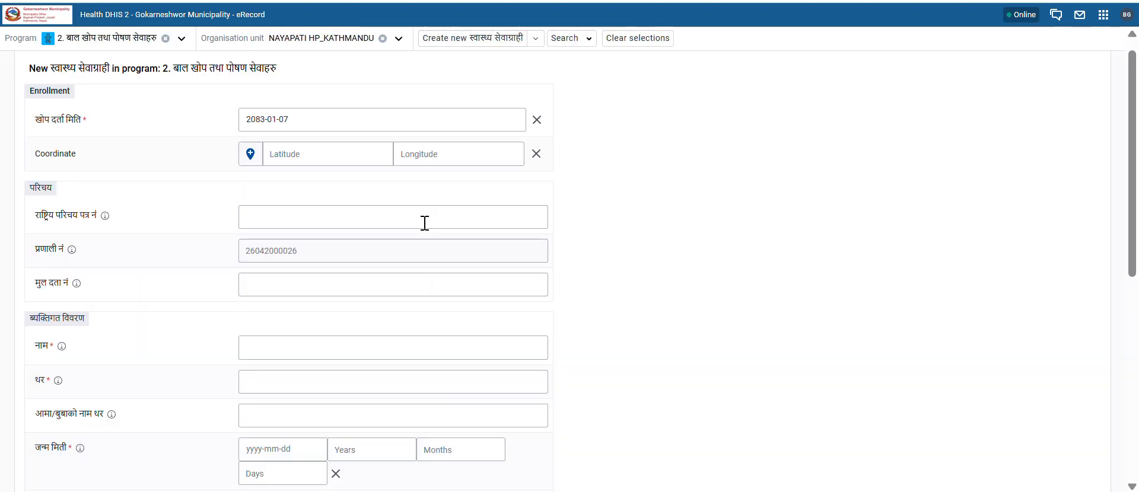
{"action": "scroll", "coordinate": [425, 223], "scroll_direction": "down", "scroll_amount": 3}
{"action": "left_click", "coordinate": [267, 268]}
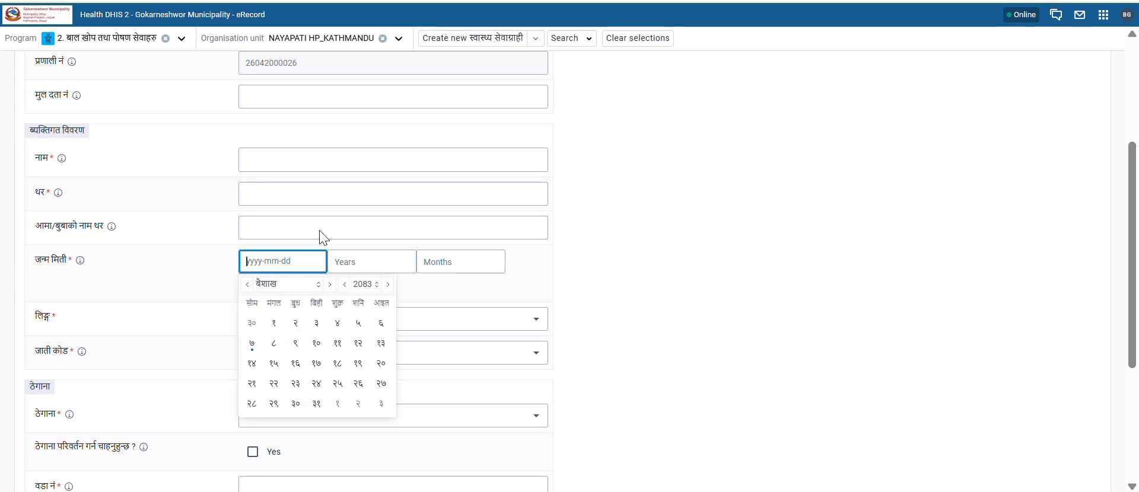
{"action": "left_click", "coordinate": [276, 159]}
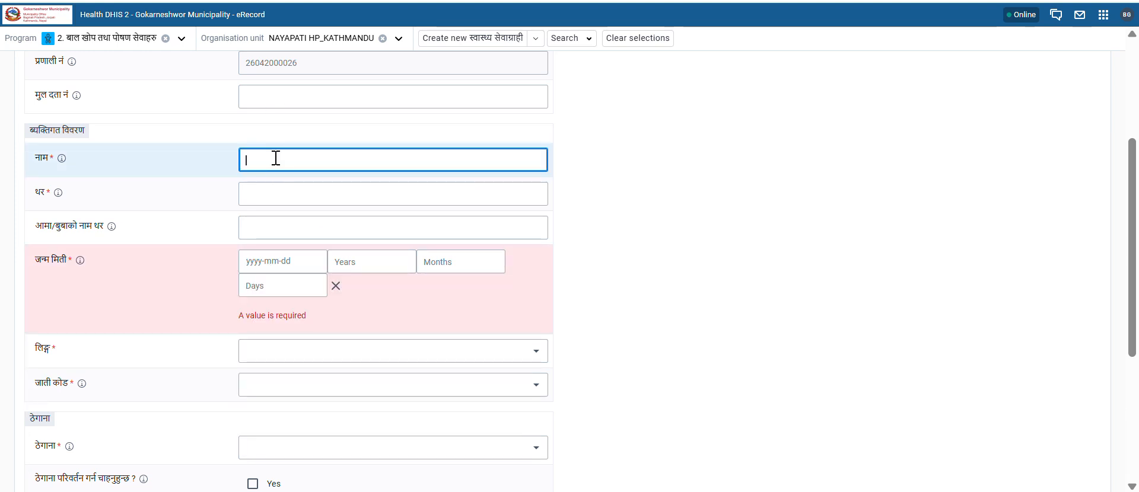
{"action": "key", "text": "Tab"}
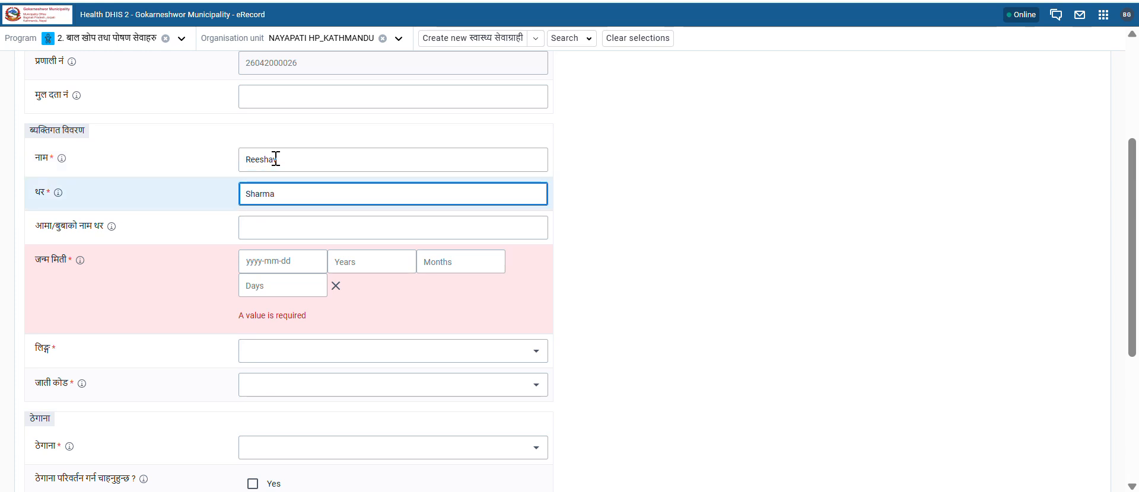
{"action": "left_click", "coordinate": [279, 232]}
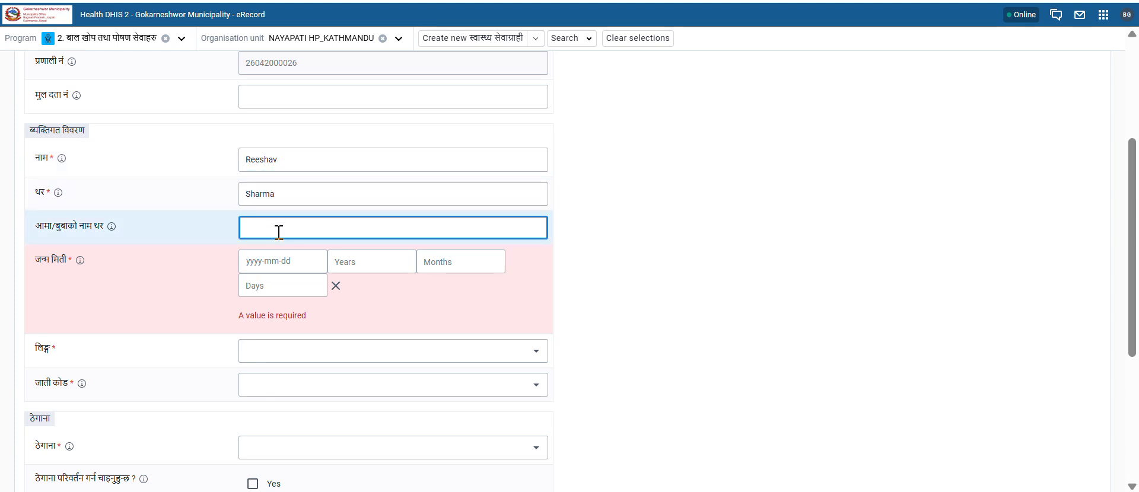
{"action": "scroll", "coordinate": [279, 232], "scroll_direction": "down", "scroll_amount": 1}
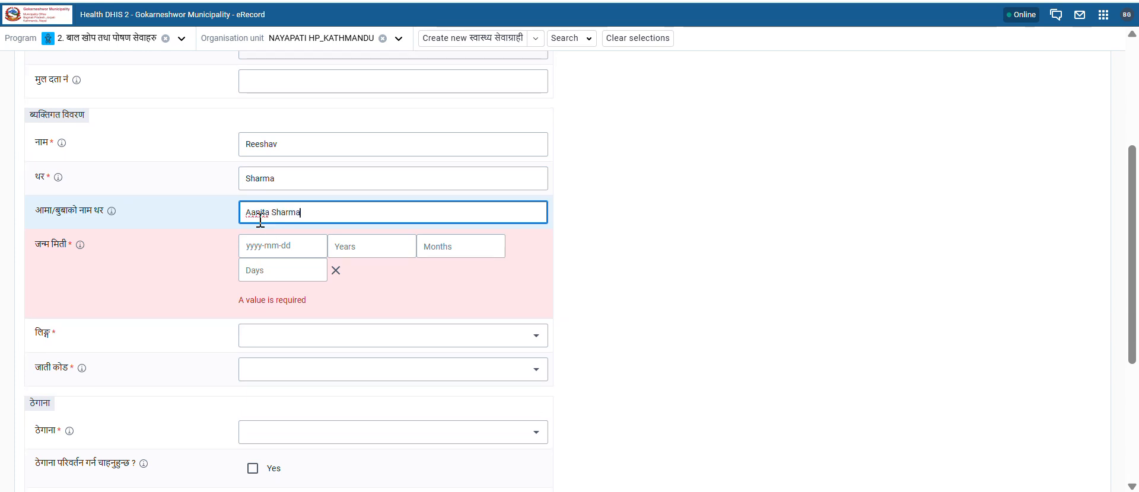
{"action": "left_click", "coordinate": [254, 212]}
{"action": "key", "text": "BackSpace"}
Step: Set the child's birth date (जन्म मिती) to 2081-11-05
{"action": "left_click", "coordinate": [294, 254]}
{"action": "left_click", "coordinate": [246, 269]}
{"action": "left_click", "coordinate": [247, 269]}
{"action": "left_click", "coordinate": [246, 269]}
{"action": "left_click", "coordinate": [247, 269]}
{"action": "left_click", "coordinate": [344, 269]}
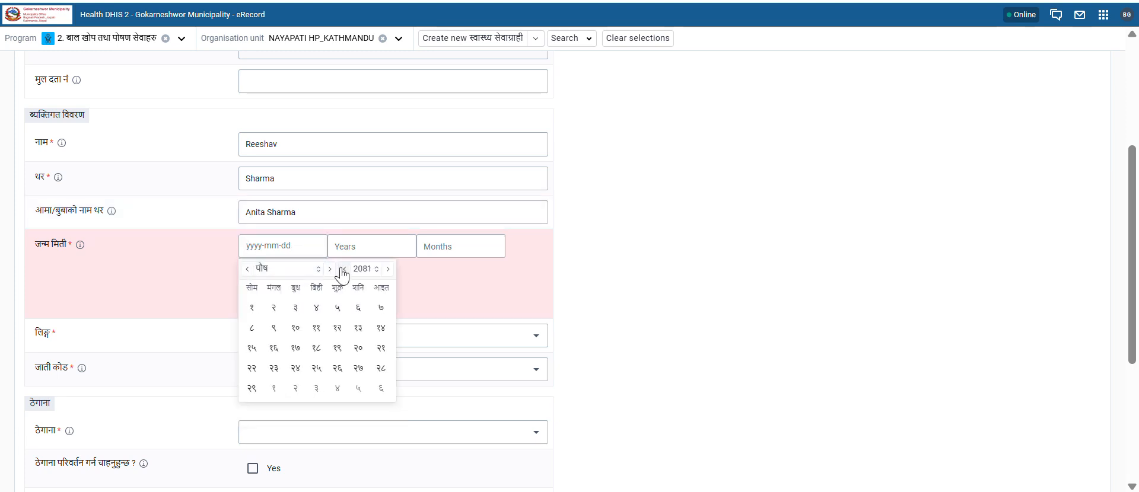
{"action": "left_click", "coordinate": [329, 269]}
{"action": "left_click", "coordinate": [330, 269]}
{"action": "left_click", "coordinate": [248, 270]}
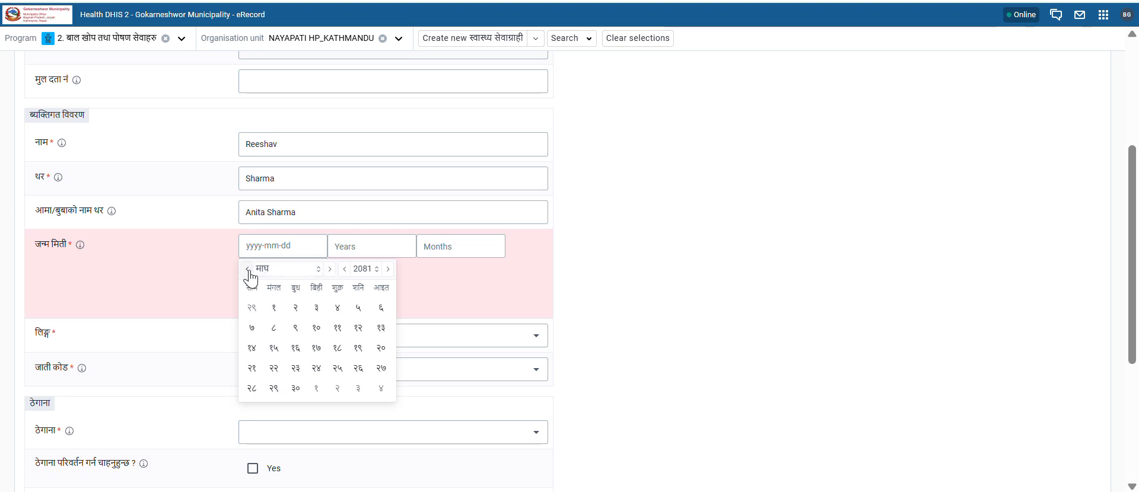
{"action": "left_click", "coordinate": [330, 270]}
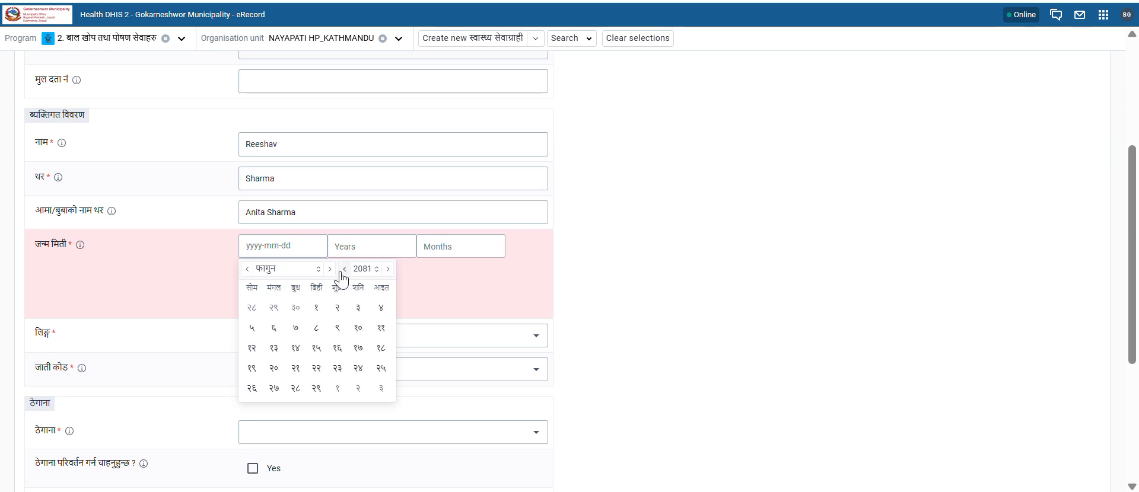
{"action": "left_click", "coordinate": [316, 327]}
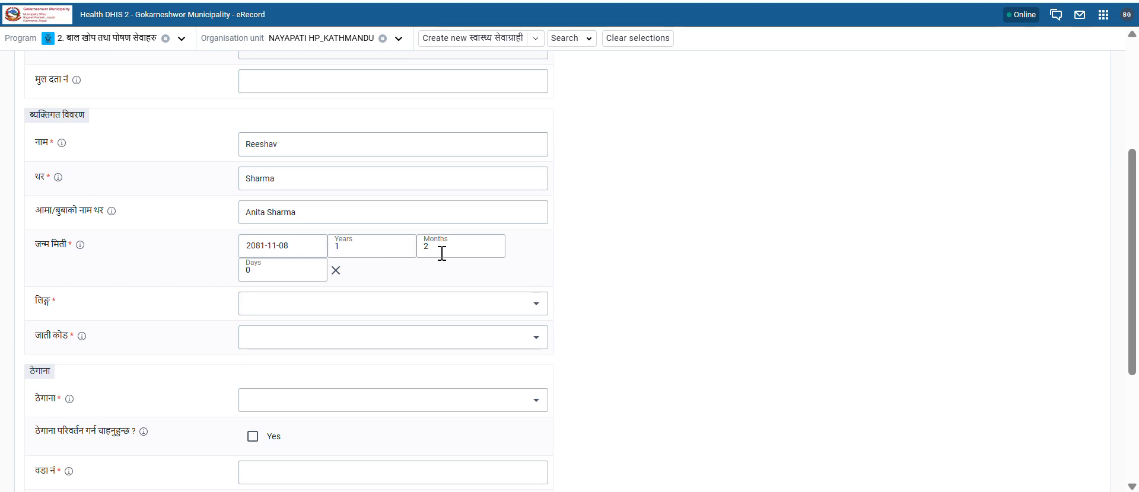
{"action": "left_click", "coordinate": [300, 252]}
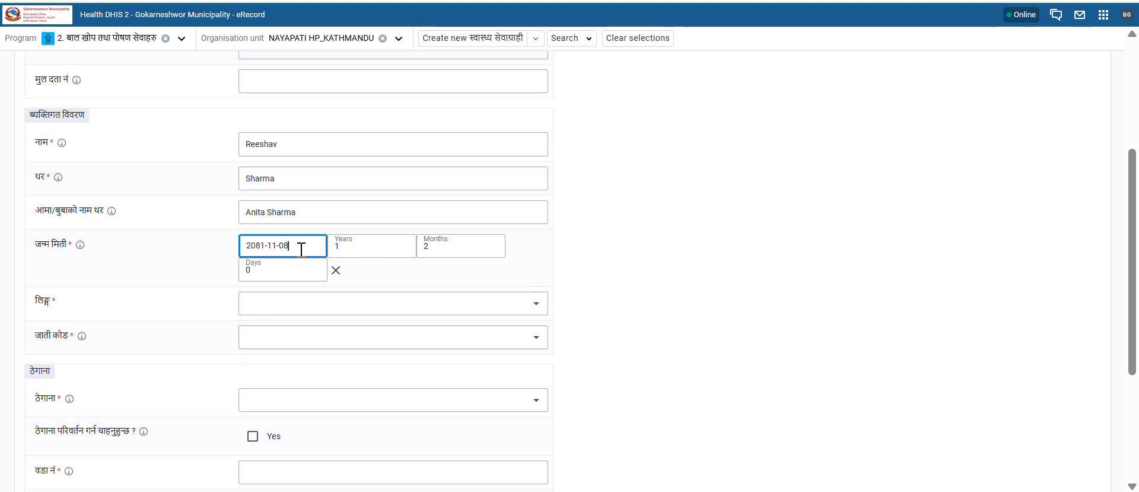
{"action": "left_click", "coordinate": [252, 328]}
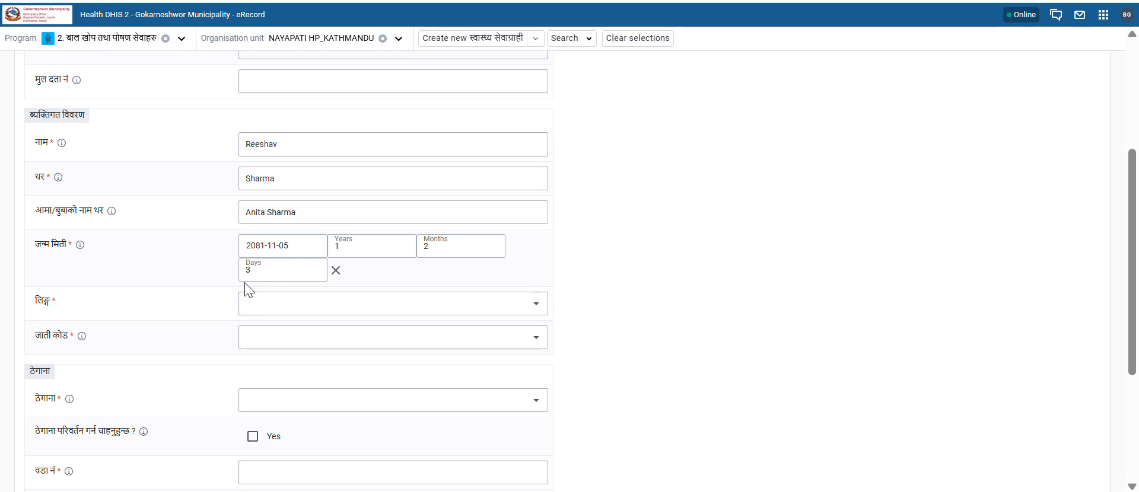
{"action": "scroll", "coordinate": [347, 324], "scroll_direction": "down", "scroll_amount": 2}
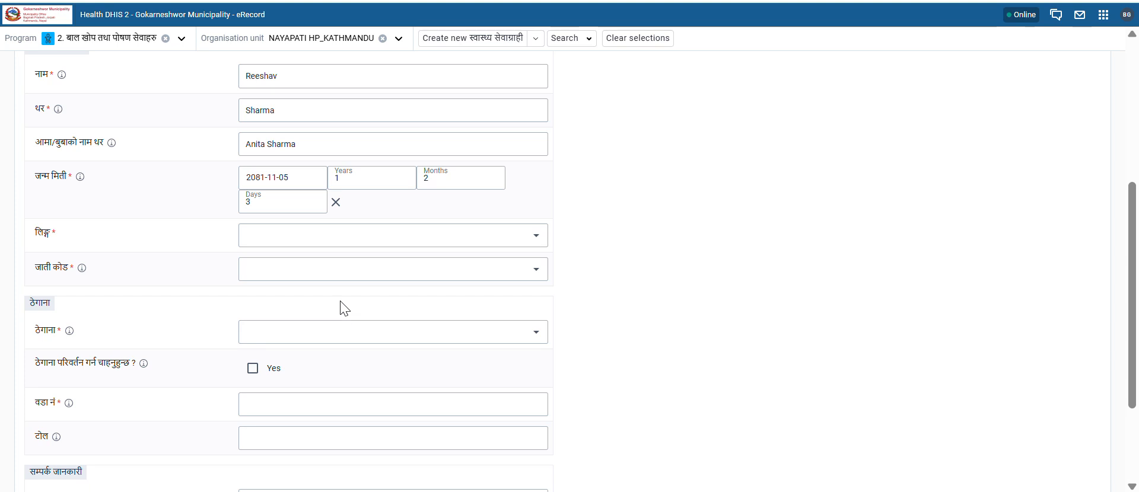
Step: Set gender पुरुष (M), ethnicity 5 ब्राह्मण/ क्षेत्री (५), and address Kathmandu, Gokarneshwor Municipality
{"action": "left_click", "coordinate": [311, 230]}
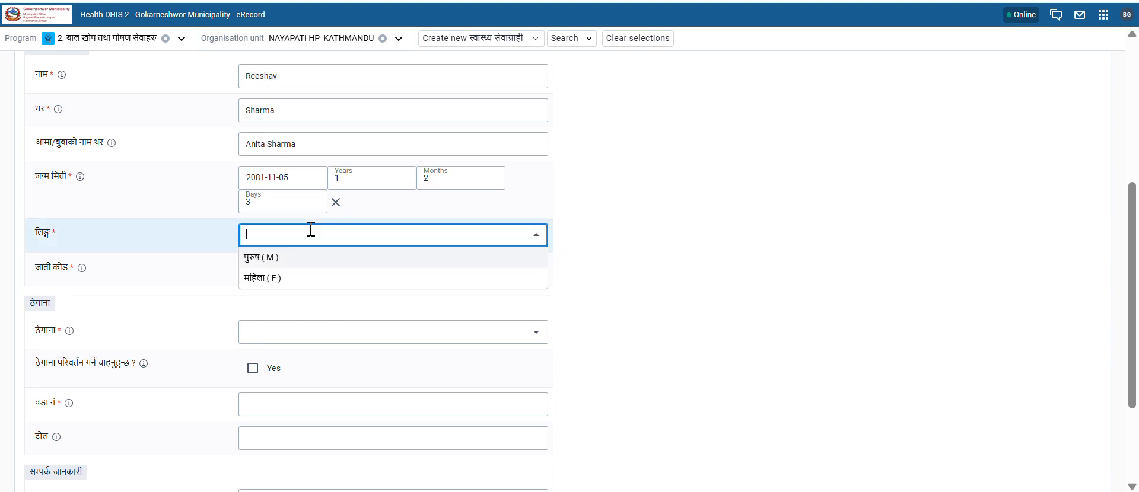
{"action": "left_click", "coordinate": [261, 258]}
{"action": "scroll", "coordinate": [327, 305], "scroll_direction": "down", "scroll_amount": 1}
{"action": "left_click", "coordinate": [275, 219]}
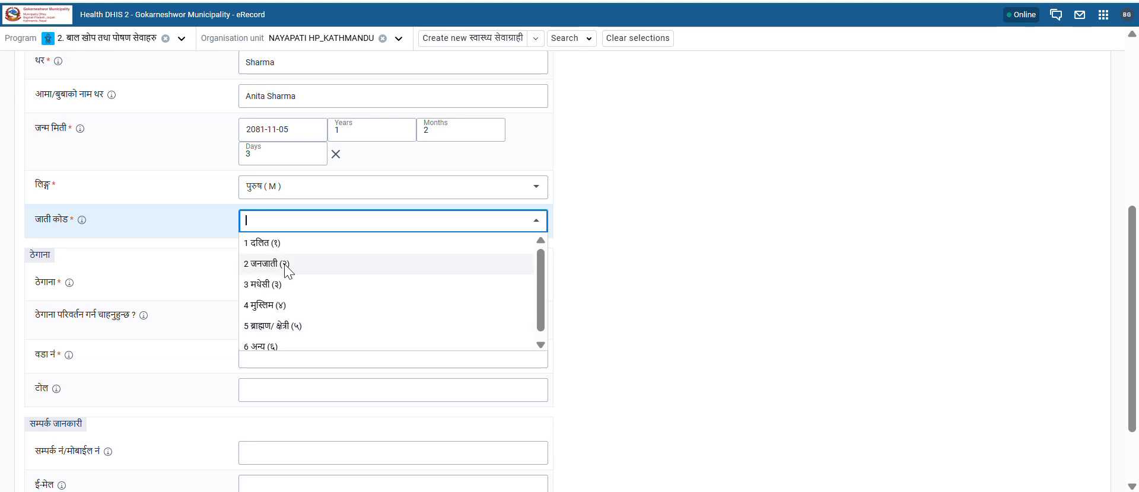
{"action": "left_click", "coordinate": [289, 326]}
{"action": "scroll", "coordinate": [289, 328], "scroll_direction": "down", "scroll_amount": 1}
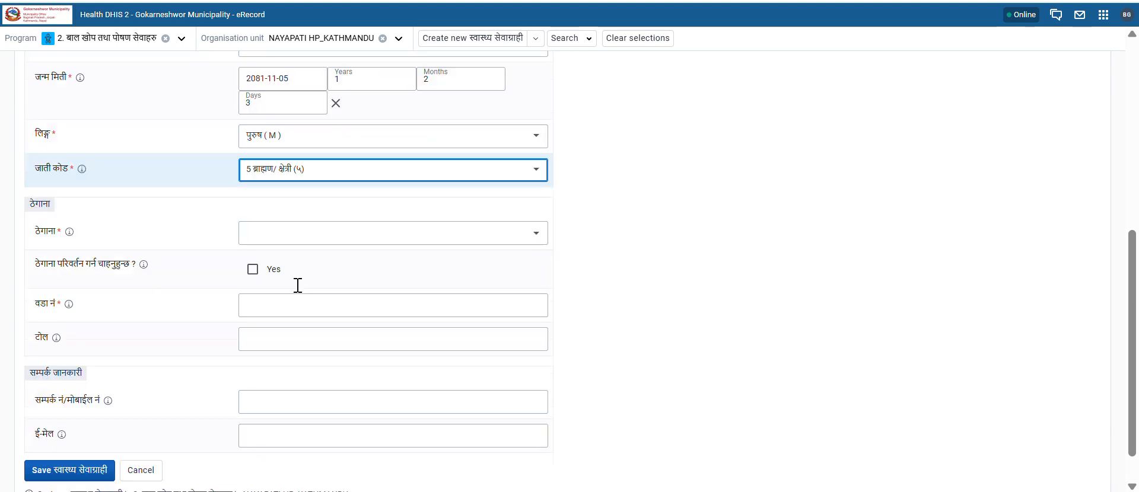
{"action": "left_click", "coordinate": [310, 233]}
{"action": "type", "text": "gokar"}
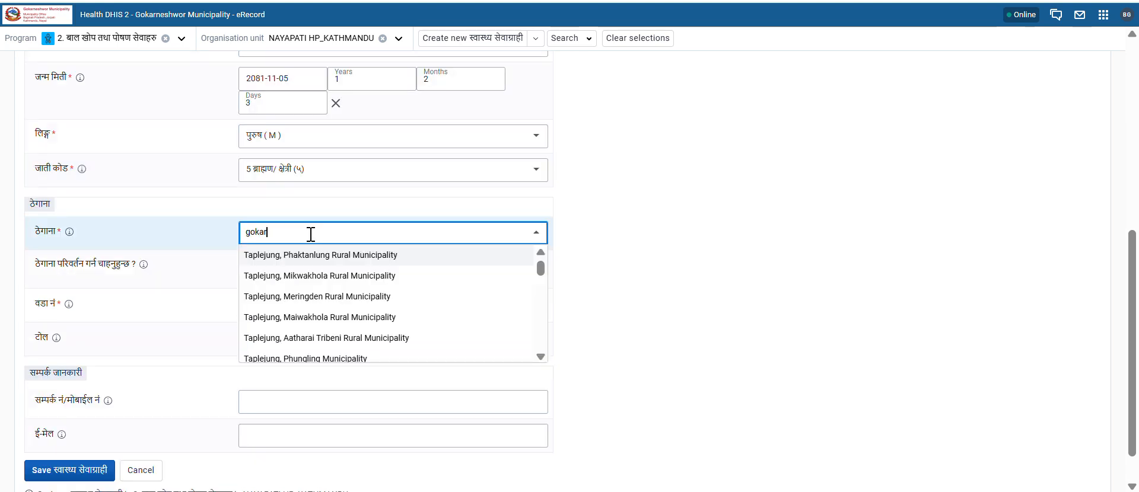
{"action": "left_click", "coordinate": [317, 255]}
Step: Enter the contact mobile number and save the child's registration
{"action": "left_click", "coordinate": [286, 301]}
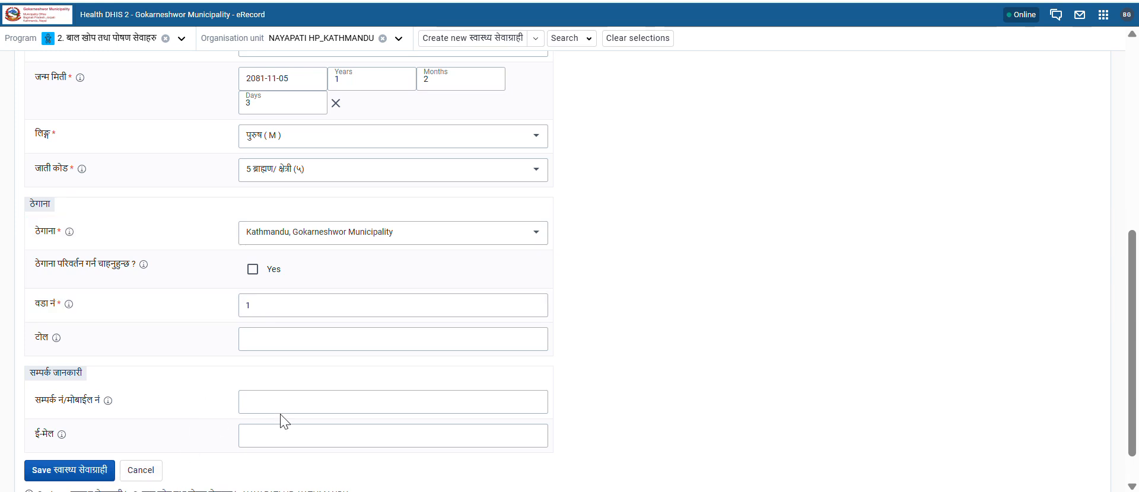
{"action": "left_click", "coordinate": [314, 402]}
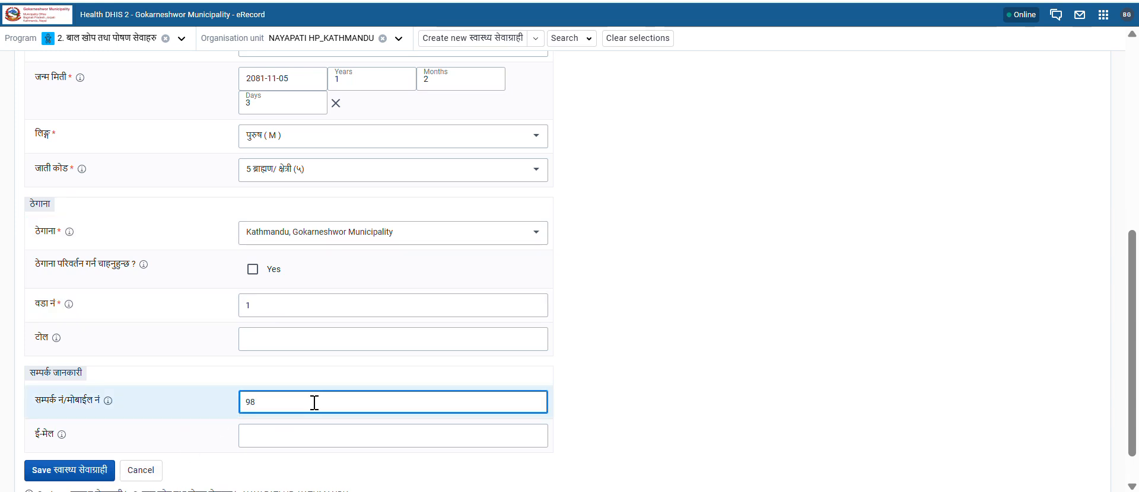
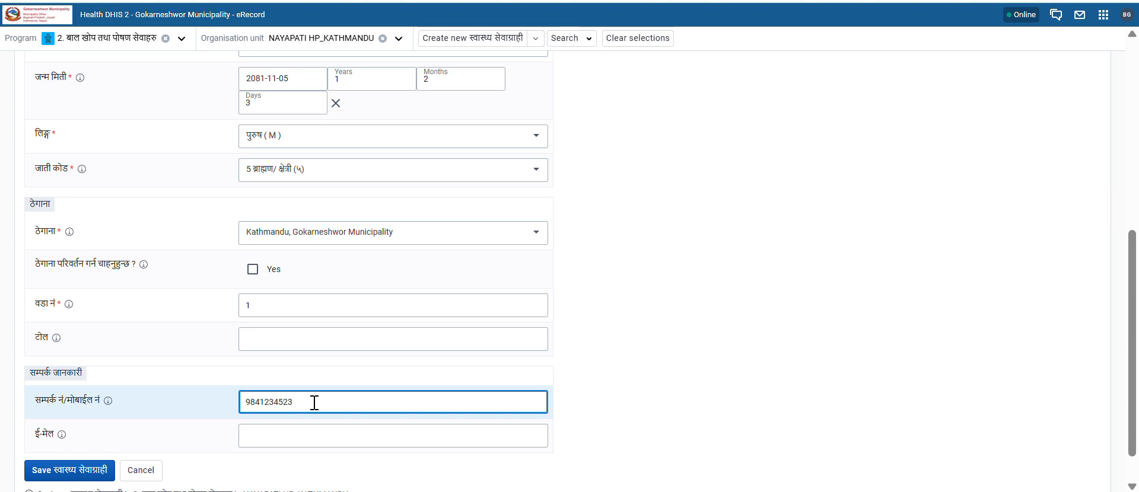
{"action": "left_click", "coordinate": [56, 470]}
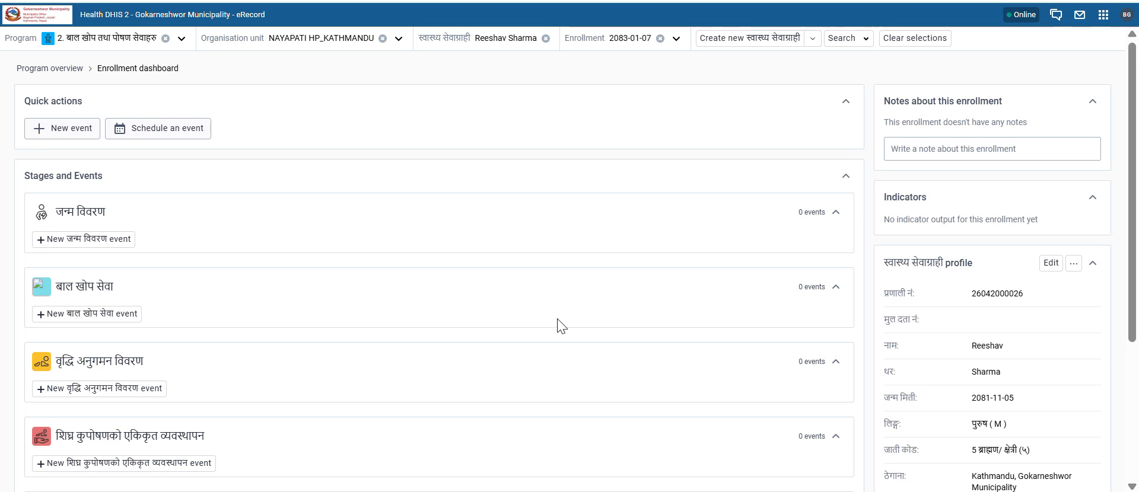
Step: Leave the child's enrollment and select the 3. मातृ तथा नवजात शिशु स्वास्थ्य program
{"action": "scroll", "coordinate": [183, 137], "scroll_direction": "down", "scroll_amount": 3}
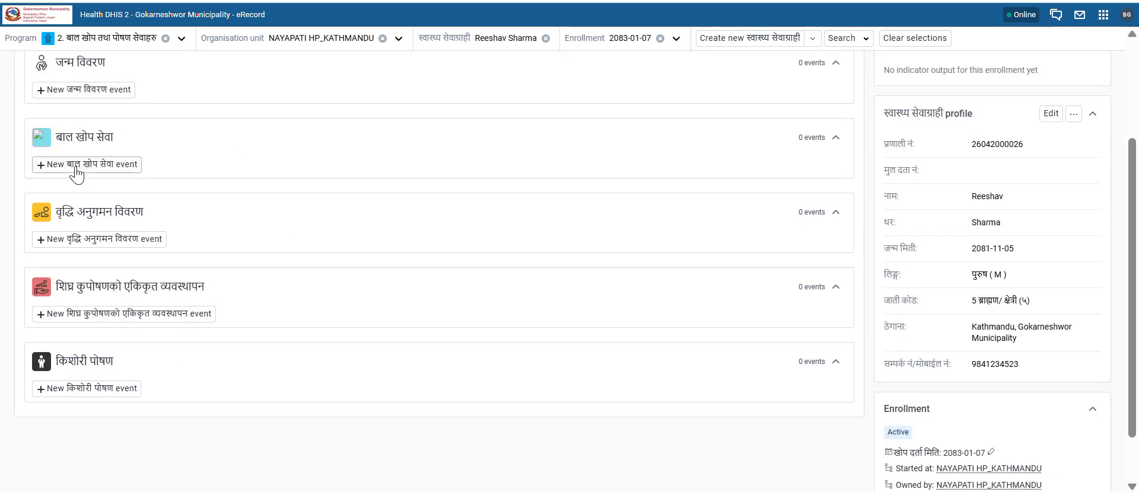
{"action": "scroll", "coordinate": [160, 274], "scroll_direction": "up", "scroll_amount": 3}
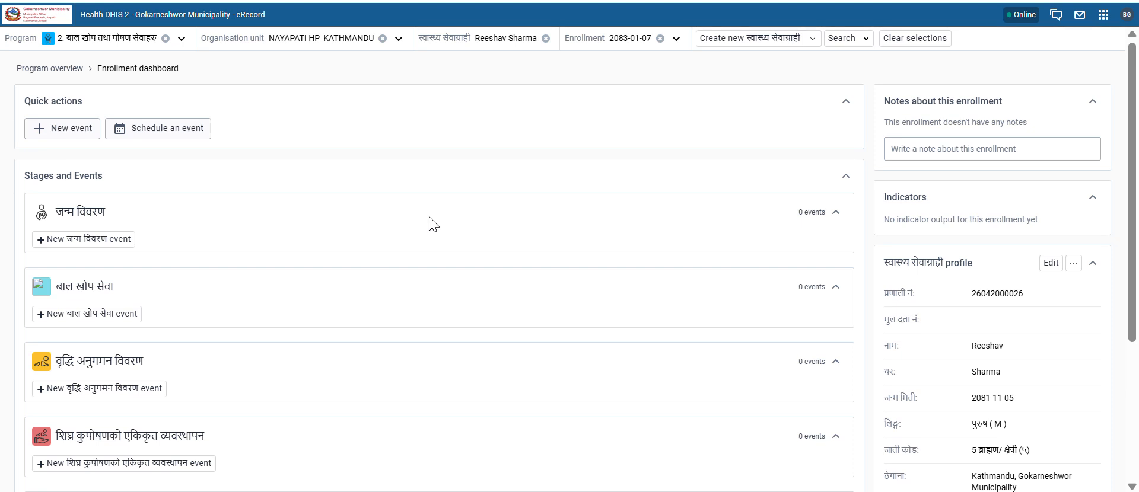
{"action": "left_click", "coordinate": [545, 39]}
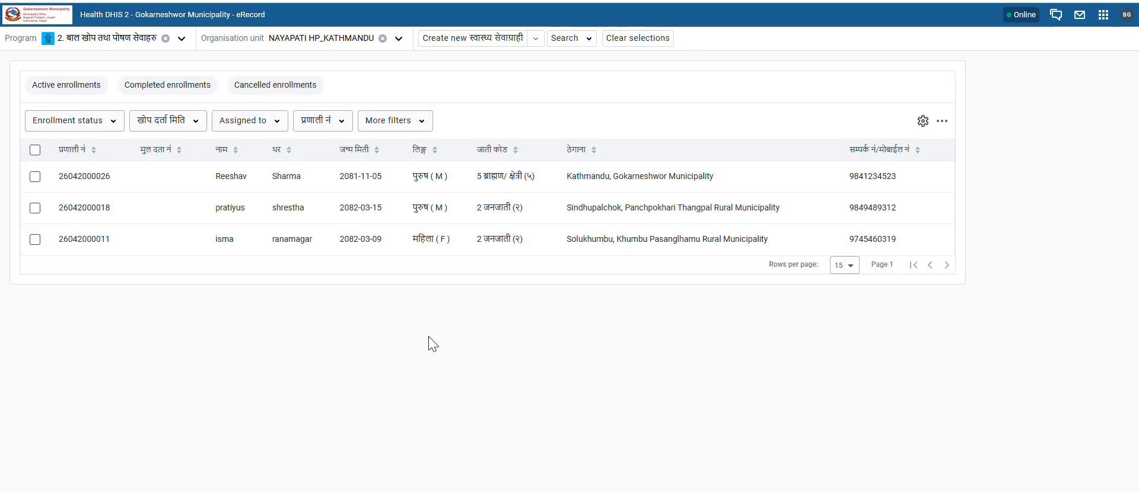
{"action": "left_click", "coordinate": [166, 39]}
{"action": "left_click", "coordinate": [83, 46]}
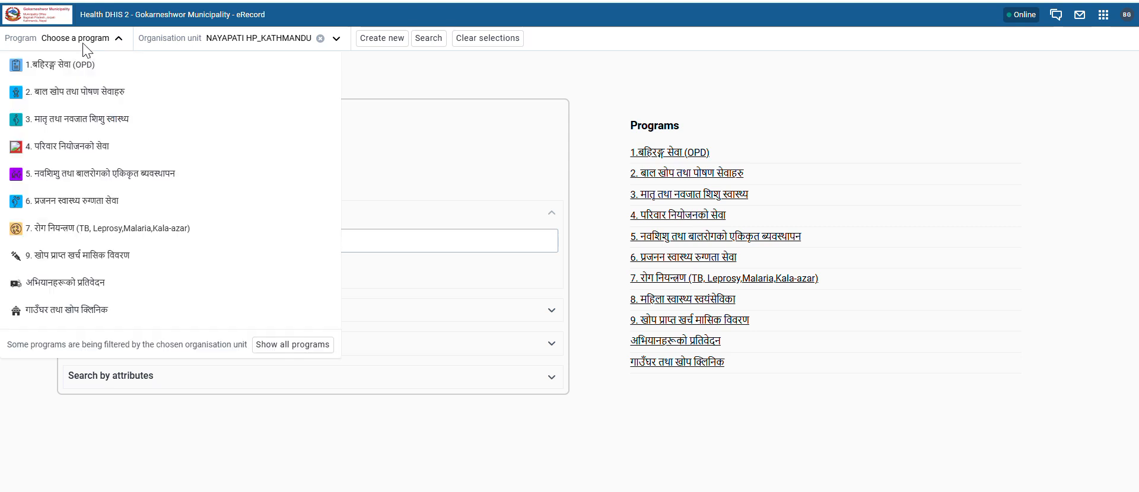
{"action": "left_click", "coordinate": [66, 124]}
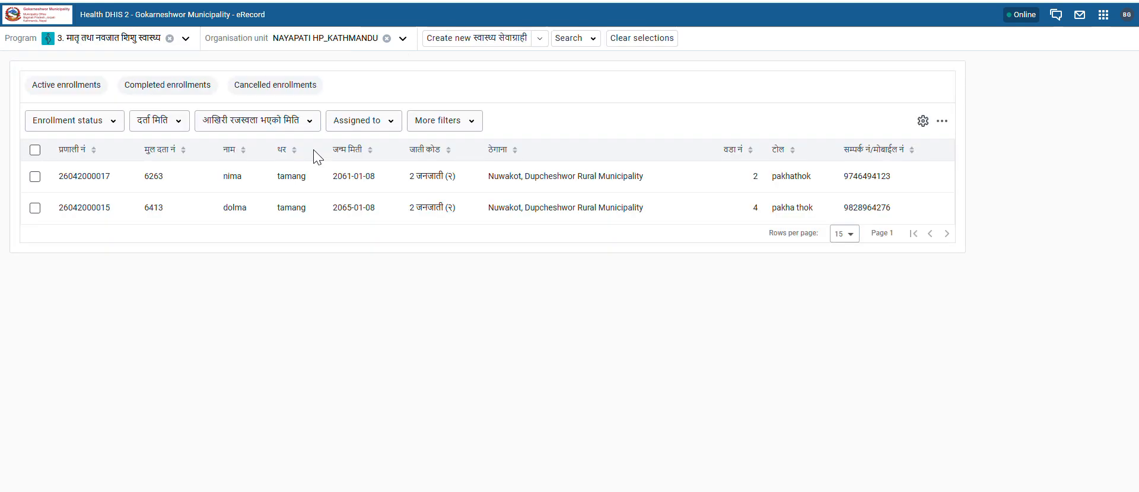
Step: Start a new client registration in the maternal health program
{"action": "left_click", "coordinate": [444, 40]}
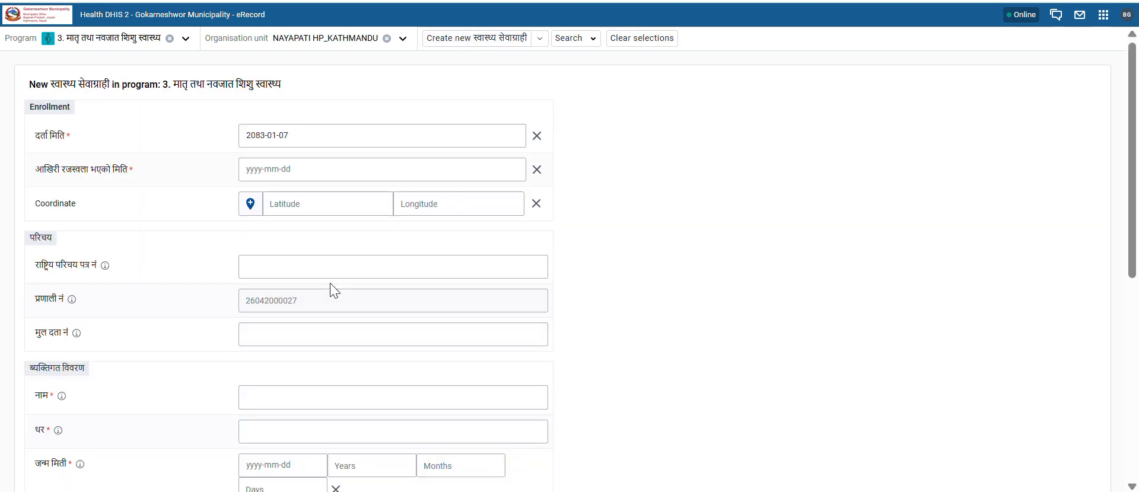
{"action": "scroll", "coordinate": [332, 290], "scroll_direction": "down", "scroll_amount": 2}
{"action": "scroll", "coordinate": [239, 223], "scroll_direction": "up", "scroll_amount": 2}
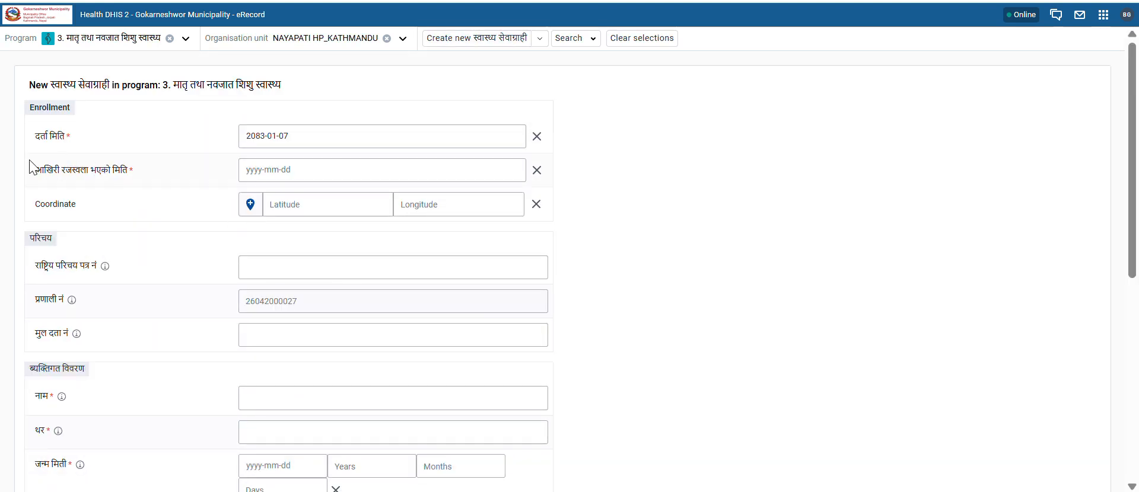
{"action": "left_click_drag", "start_coordinate": [57, 175], "coordinate": [349, 170]}
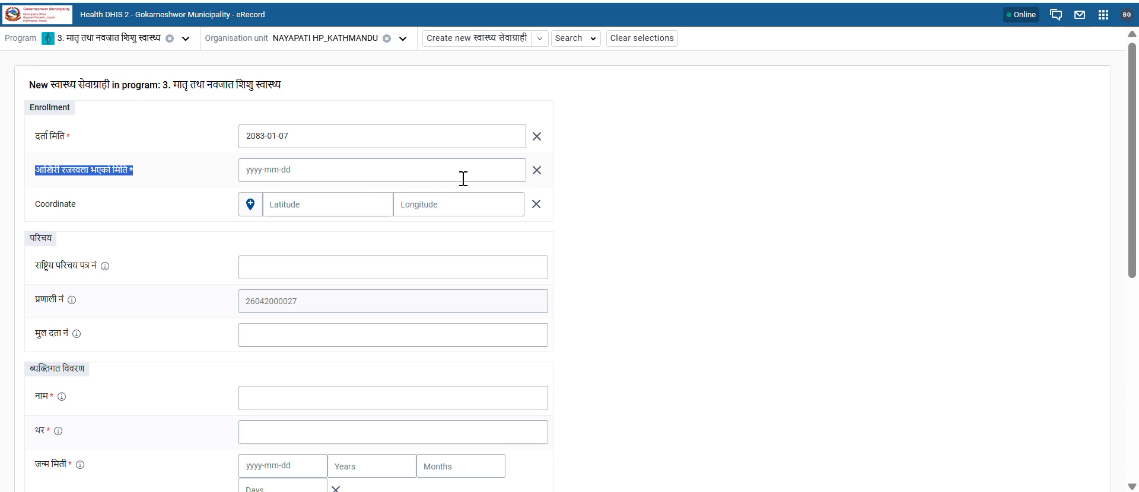
Step: Set the last menstrual period date (आखिरी रजस्वला भएको मिति) to 2082-11-13
{"action": "left_click", "coordinate": [303, 174]}
{"action": "left_click", "coordinate": [676, 190]}
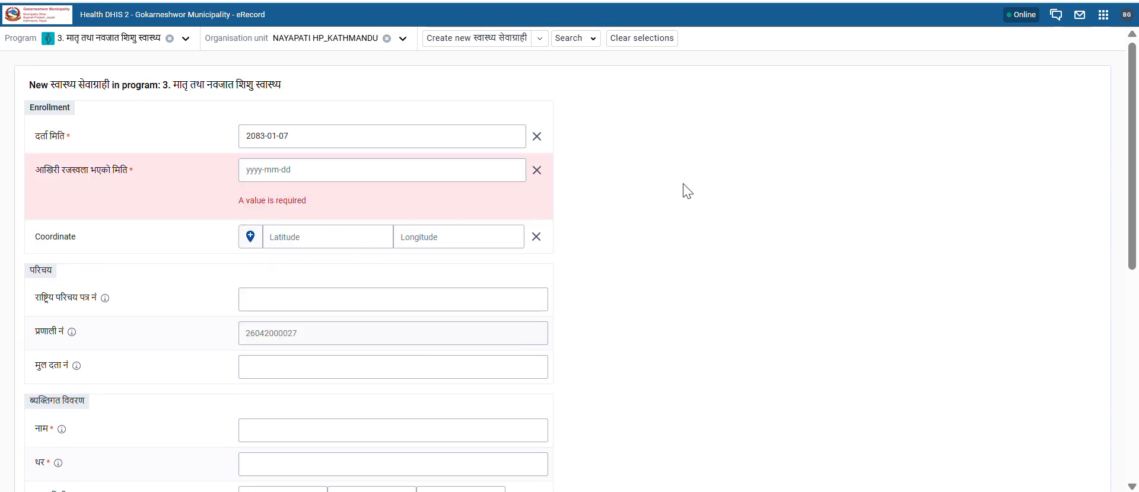
{"action": "left_click", "coordinate": [271, 173]}
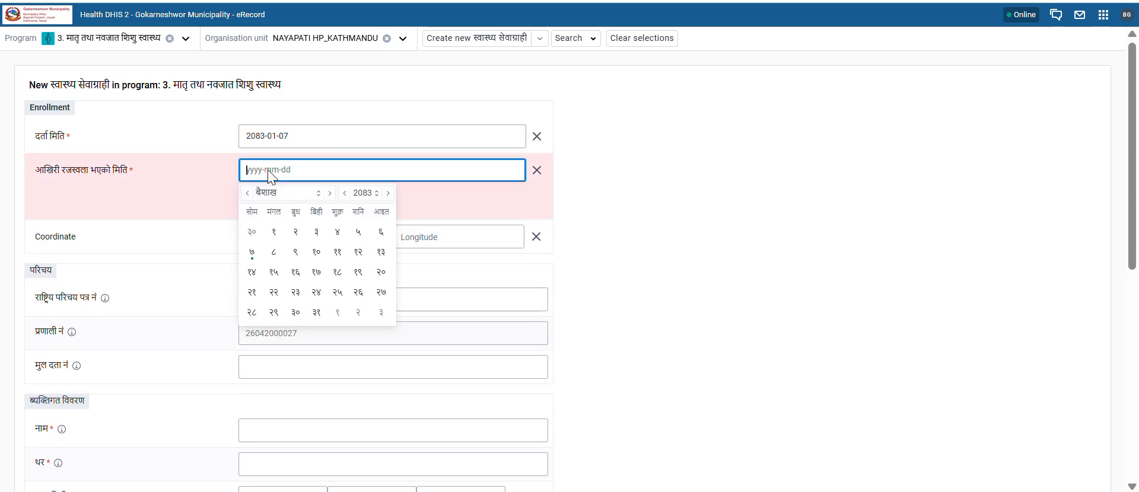
{"action": "double_click", "coordinate": [248, 194]}
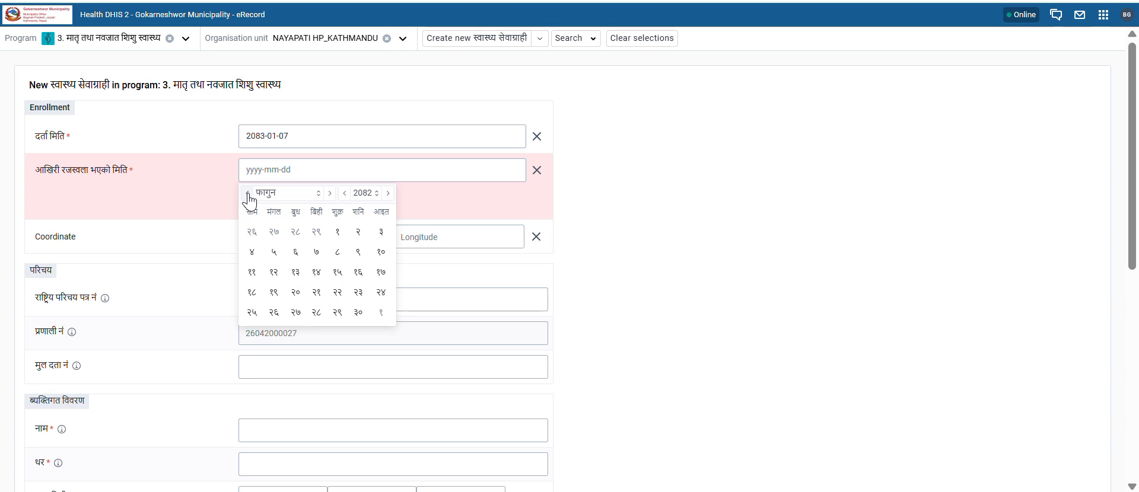
{"action": "left_click", "coordinate": [295, 271]}
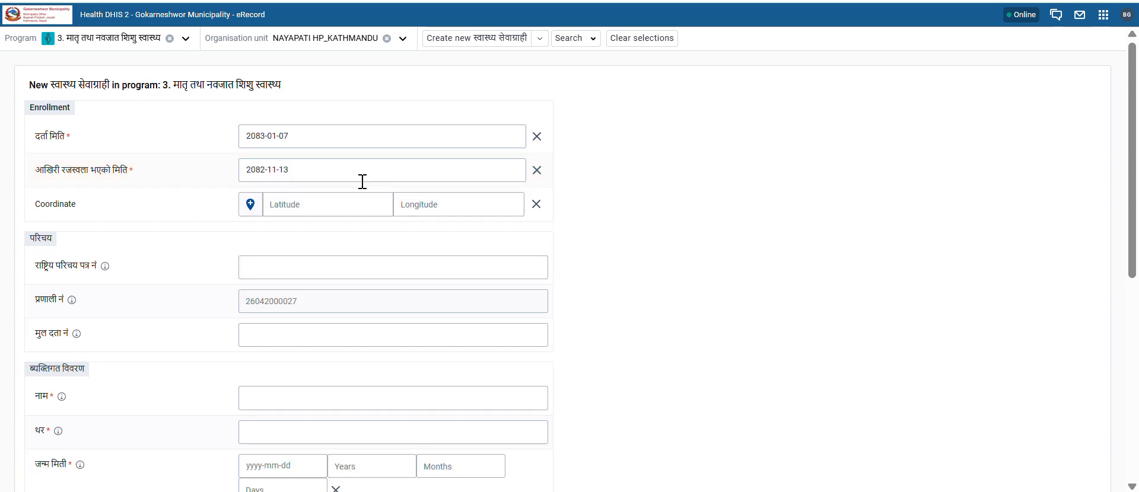
{"action": "left_click", "coordinate": [301, 175]}
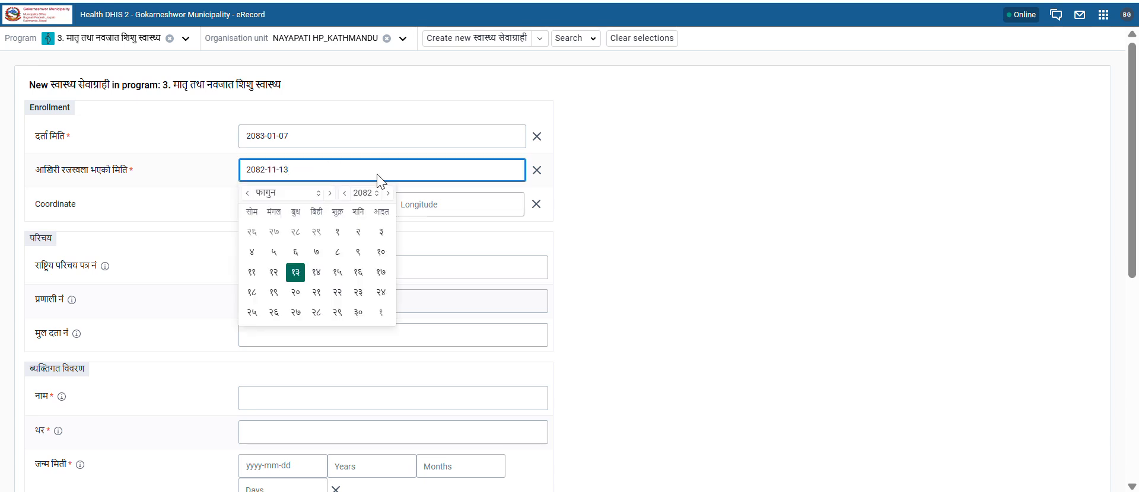
{"action": "left_click", "coordinate": [657, 176]}
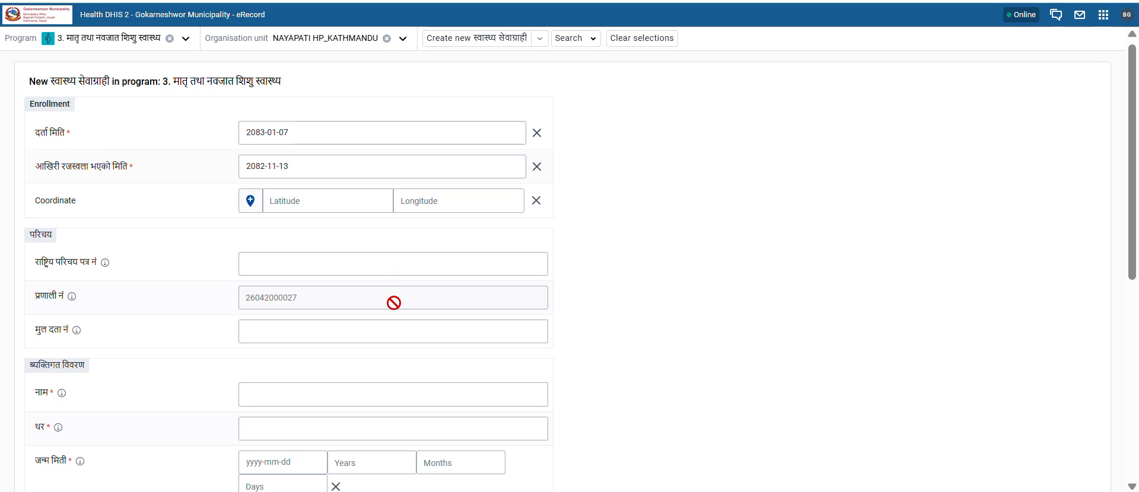
{"action": "scroll", "coordinate": [393, 303], "scroll_direction": "down", "scroll_amount": 5}
{"action": "scroll", "coordinate": [393, 303], "scroll_direction": "down", "scroll_amount": 2}
{"action": "scroll", "coordinate": [392, 306], "scroll_direction": "up", "scroll_amount": 7}
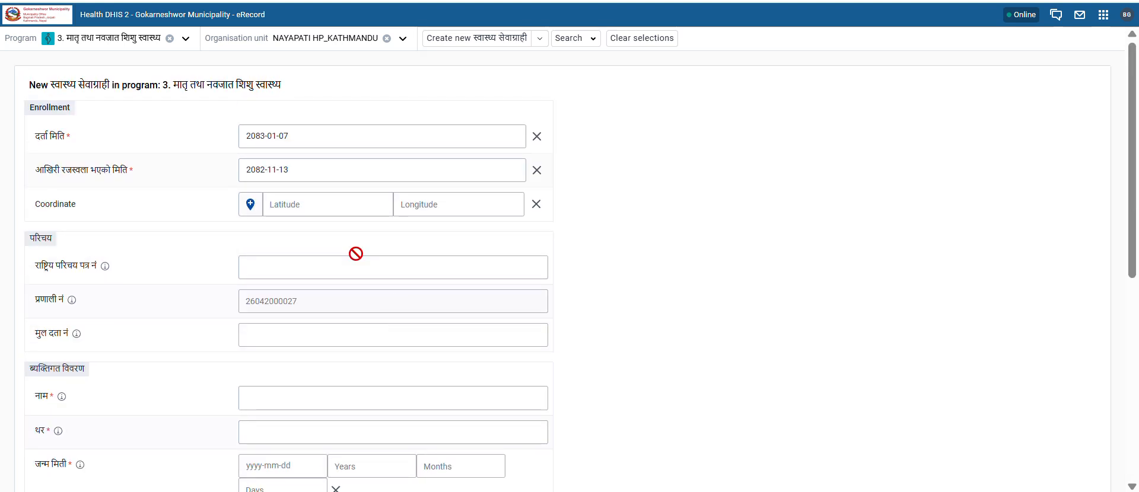
Step: Discard the unsaved maternal-health registration and switch to program '6. प्रजनन स्वास्थ्य रुग्णता सेवा'
{"action": "left_click", "coordinate": [170, 38]}
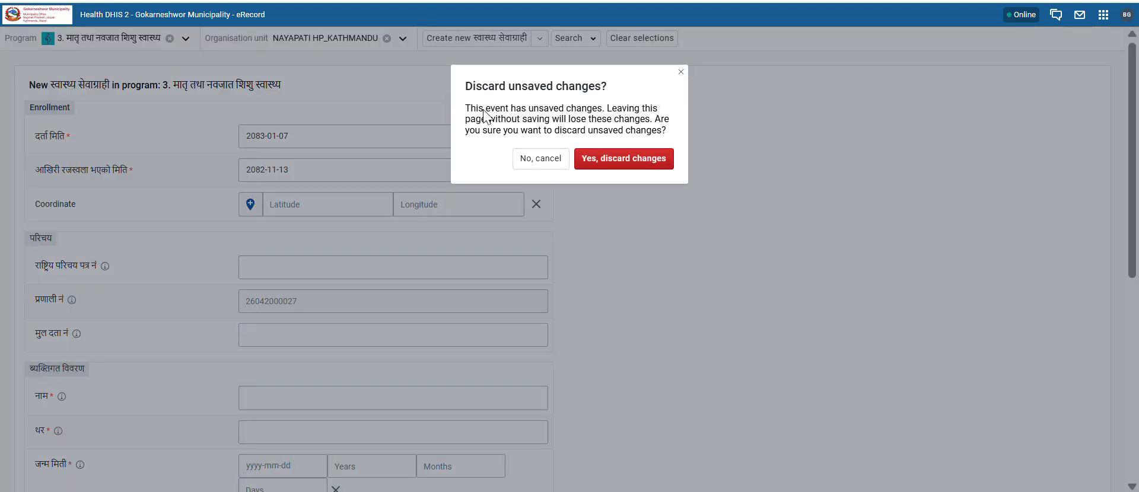
{"action": "left_click", "coordinate": [610, 161]}
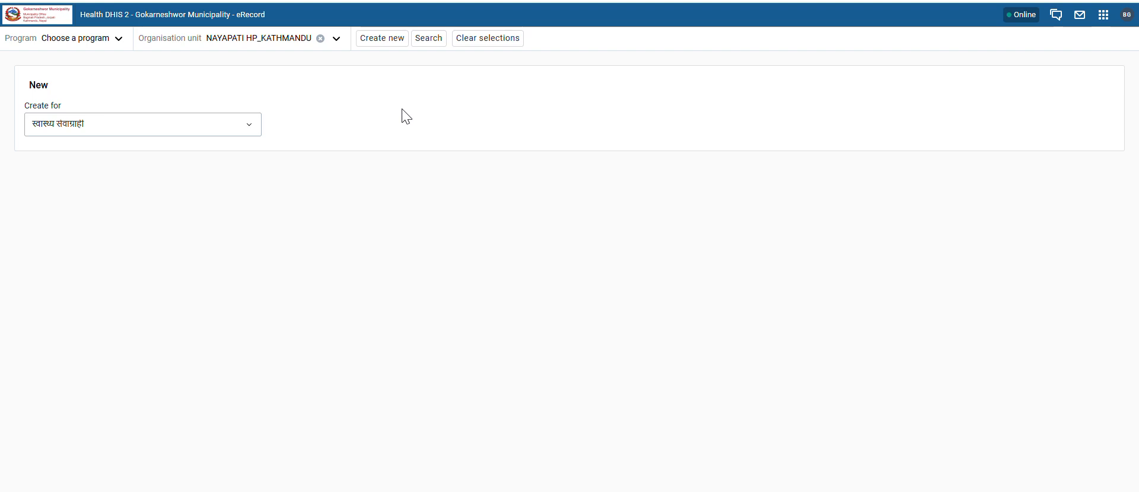
{"action": "left_click", "coordinate": [89, 39]}
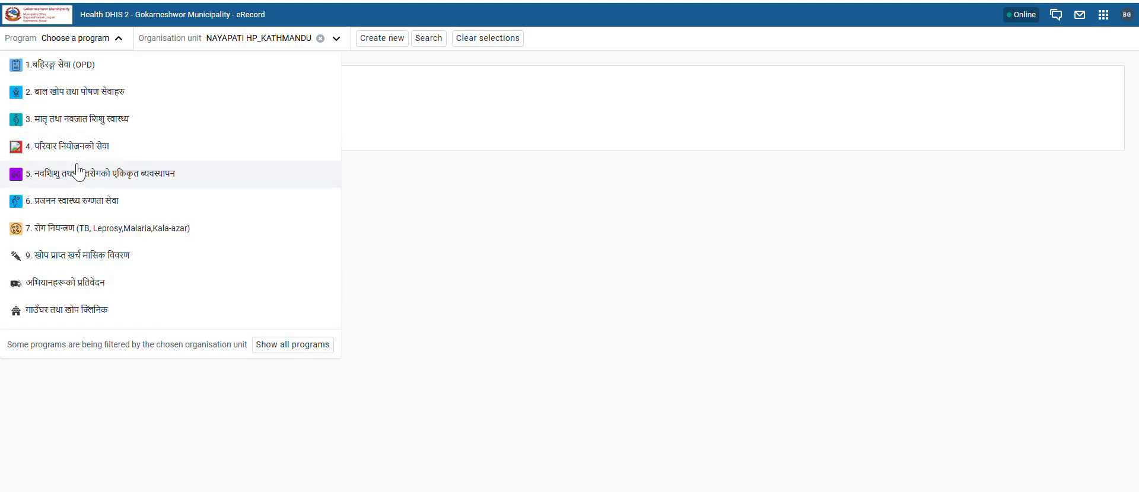
{"action": "left_click", "coordinate": [70, 205]}
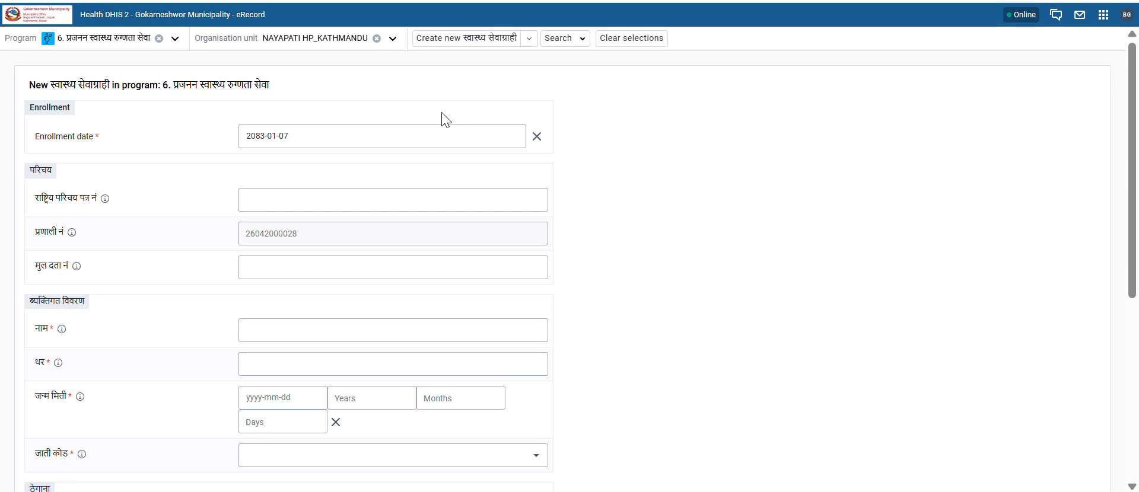
{"action": "scroll", "coordinate": [427, 256], "scroll_direction": "down", "scroll_amount": 4}
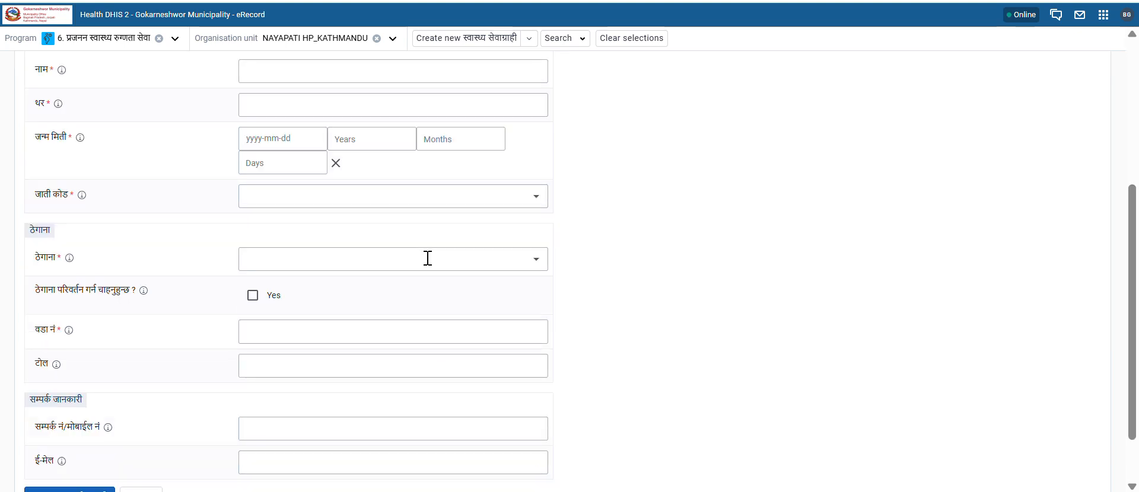
{"action": "scroll", "coordinate": [427, 256], "scroll_direction": "up", "scroll_amount": 4}
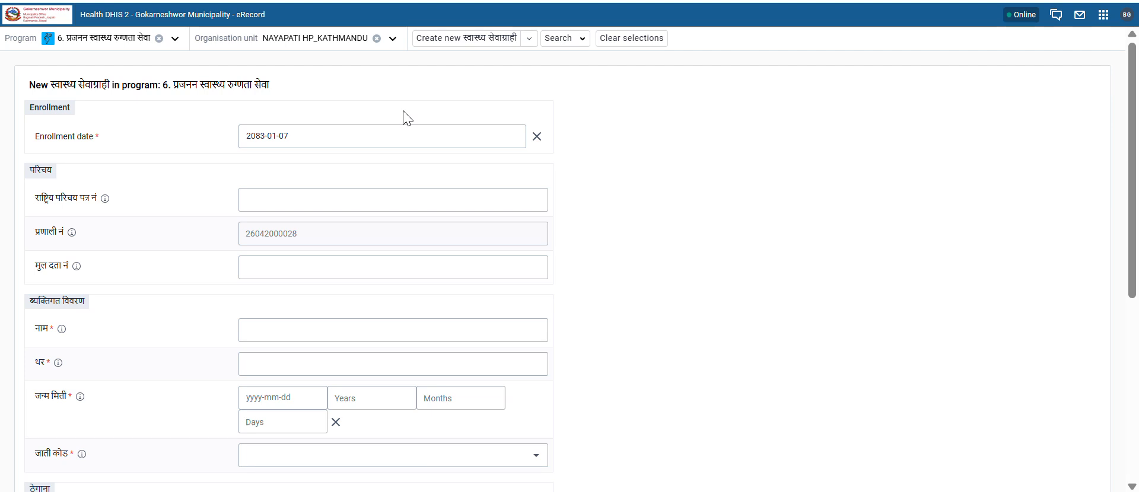
{"action": "scroll", "coordinate": [490, 190], "scroll_direction": "down", "scroll_amount": 5}
{"action": "scroll", "coordinate": [494, 192], "scroll_direction": "up", "scroll_amount": 5}
{"action": "scroll", "coordinate": [637, 237], "scroll_direction": "down", "scroll_amount": 5}
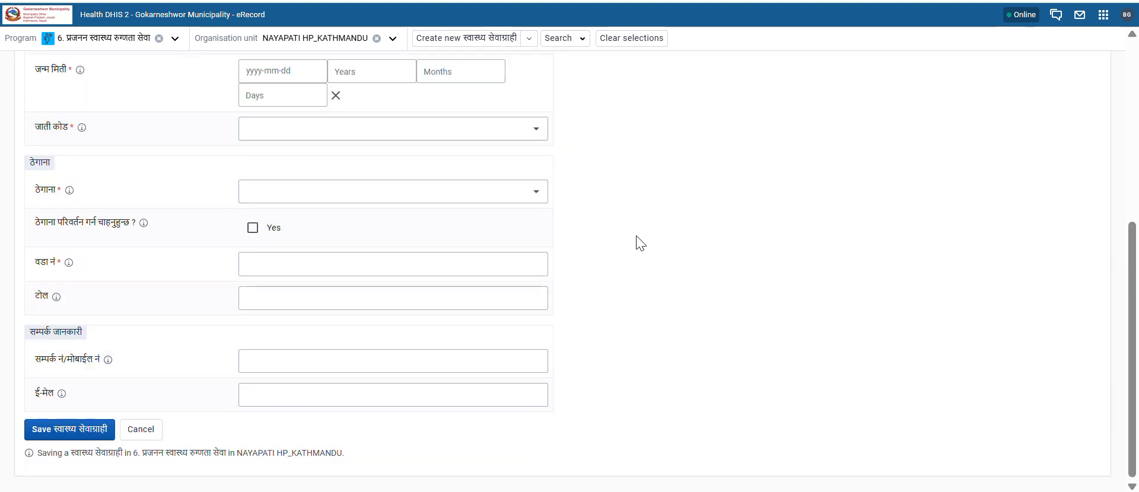
{"action": "scroll", "coordinate": [591, 233], "scroll_direction": "up", "scroll_amount": 5}
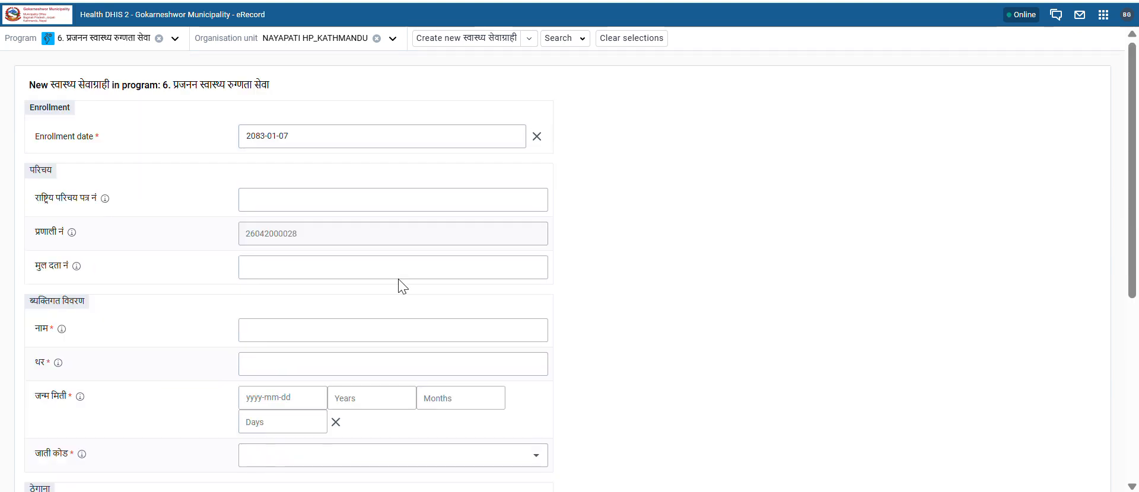